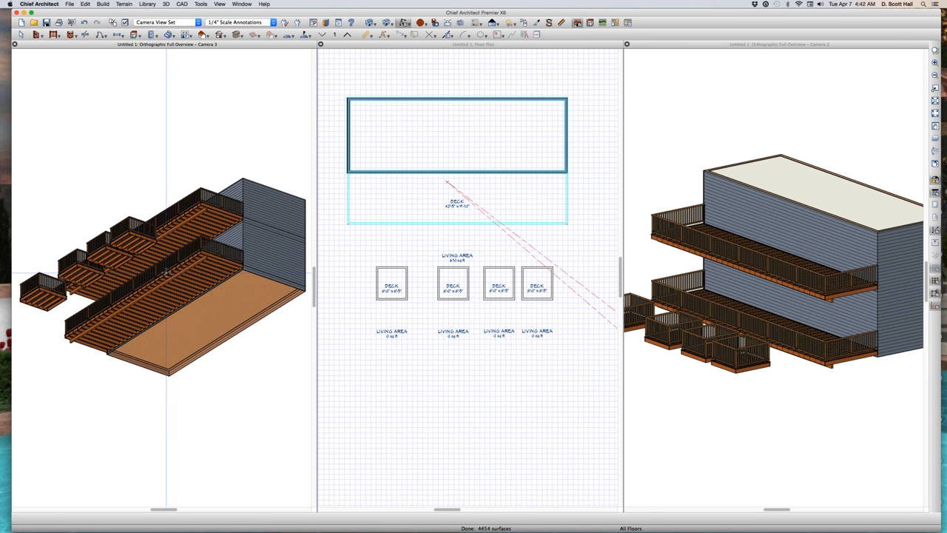
Enclose the easternmost small 6'-0" x 6'-5" deck with Edit Area and move it straight up inside the large deck
{"action": "scroll", "coordinate": [538, 262], "scroll_direction": "up", "scroll_amount": 1}
{"action": "scroll", "coordinate": [471, 261], "scroll_direction": "up", "scroll_amount": 3}
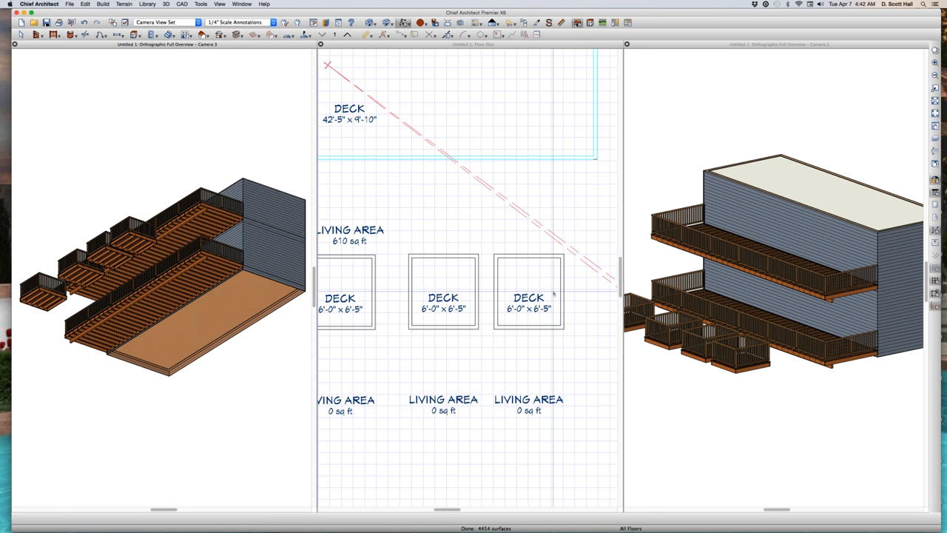
{"action": "scroll", "coordinate": [470, 261], "scroll_direction": "down", "scroll_amount": 1}
{"action": "left_click", "coordinate": [478, 255]}
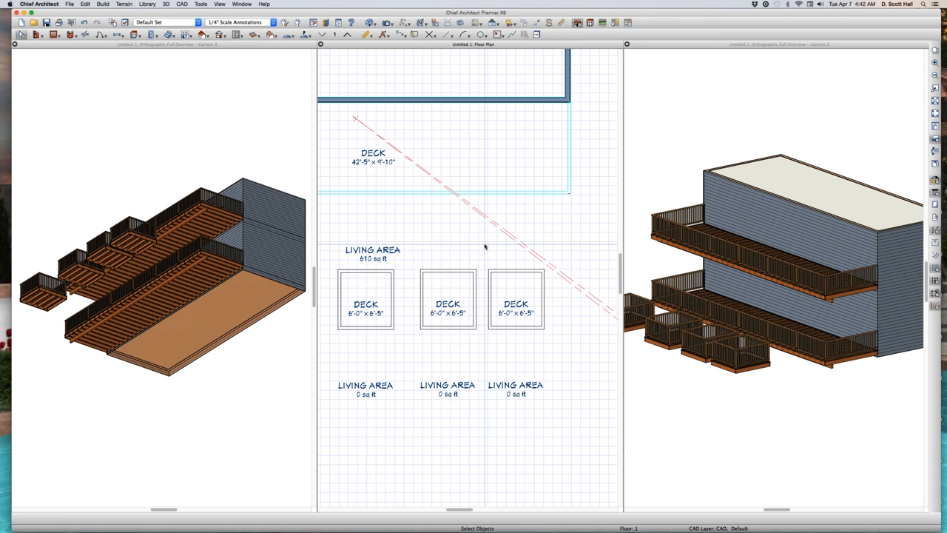
{"action": "left_click", "coordinate": [83, 3]}
{"action": "mouse_move", "coordinate": [141, 134]}
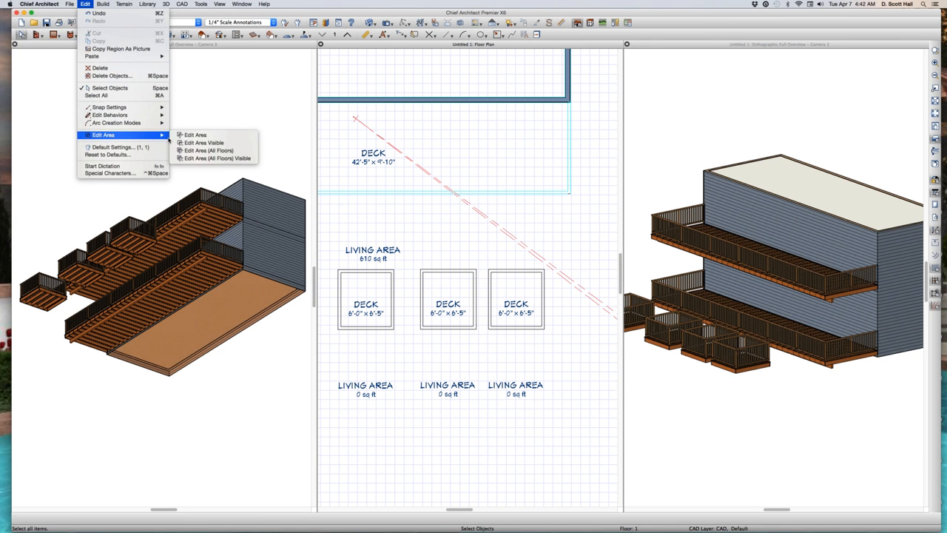
{"action": "left_click", "coordinate": [193, 136]}
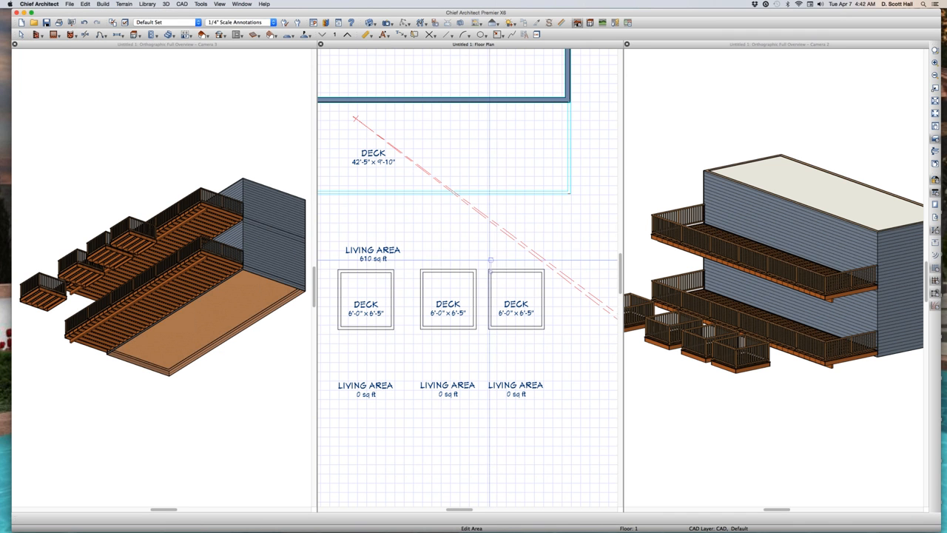
{"action": "left_click_drag", "start_coordinate": [484, 258], "coordinate": [562, 346]}
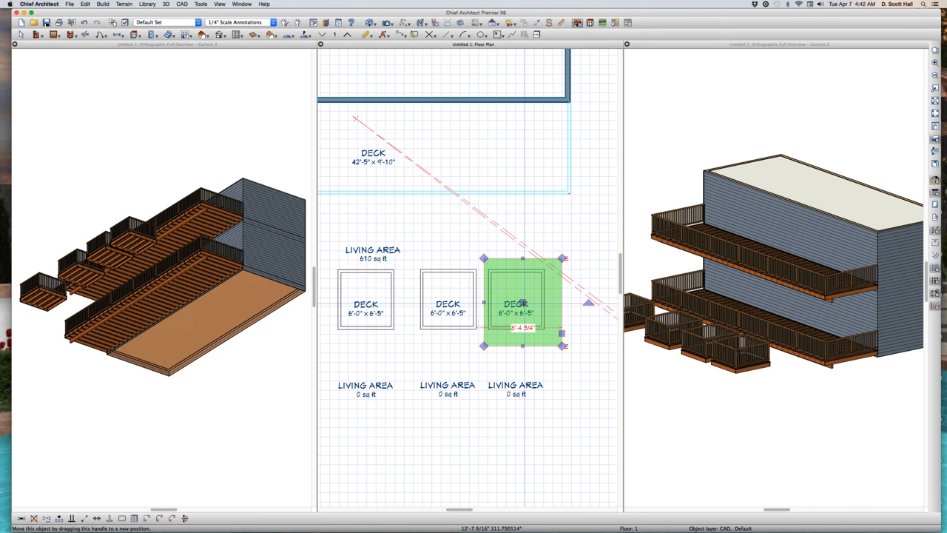
{"action": "left_click_drag", "start_coordinate": [522, 303], "coordinate": [523, 149]}
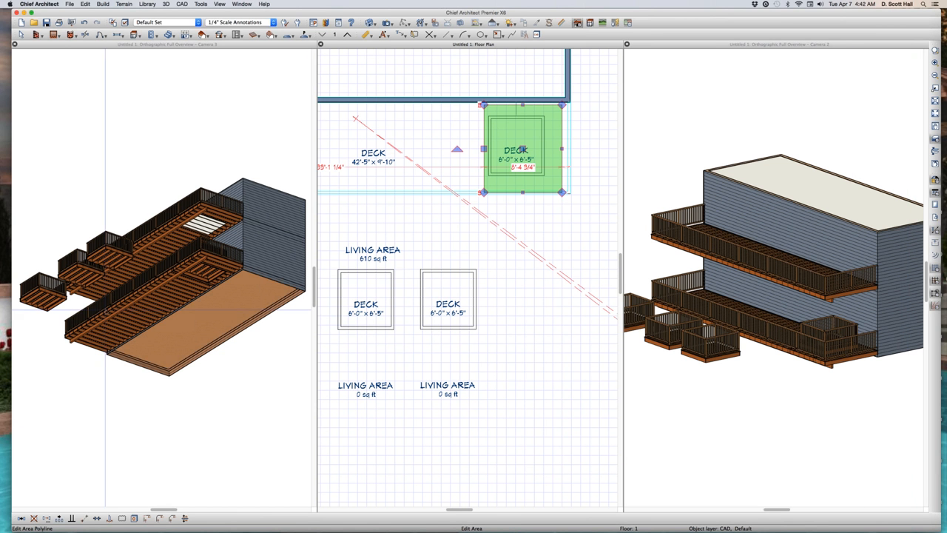
Examine the upper and lower deck framing from below in both orthographic camera views, around the relocated small deck
{"action": "scroll", "coordinate": [206, 246], "scroll_direction": "up", "scroll_amount": 5}
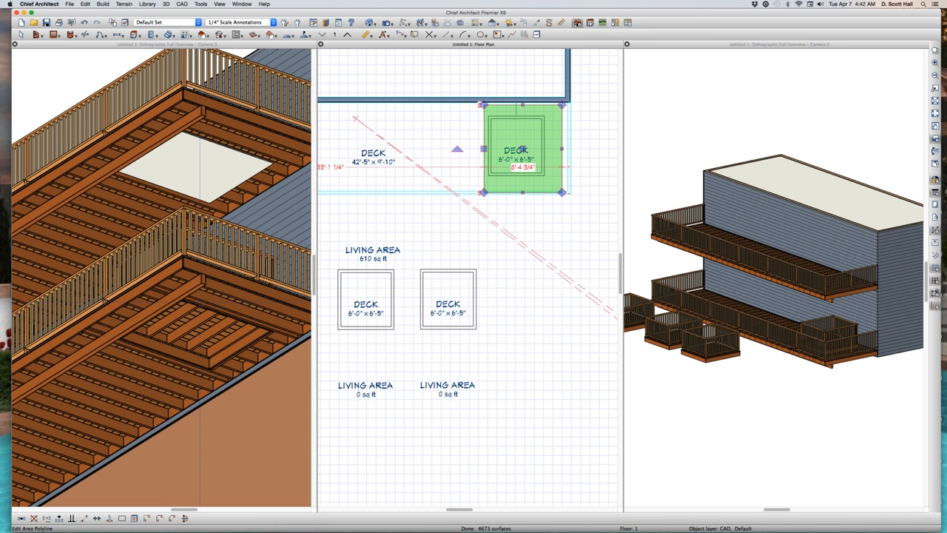
{"action": "left_click", "coordinate": [801, 367]}
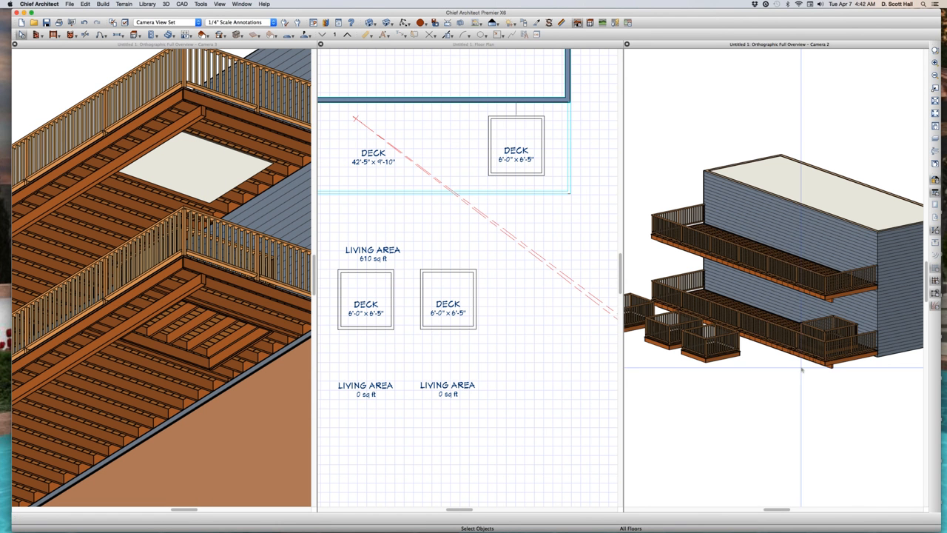
{"action": "left_click_drag", "start_coordinate": [806, 370], "coordinate": [820, 265]}
{"action": "scroll", "coordinate": [789, 250], "scroll_direction": "up", "scroll_amount": 4}
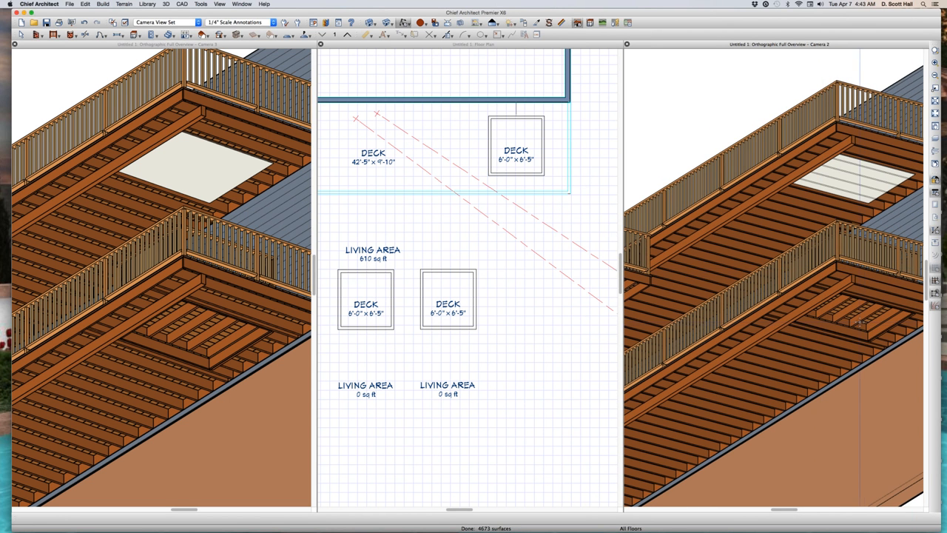
{"action": "scroll", "coordinate": [861, 318], "scroll_direction": "up", "scroll_amount": 3}
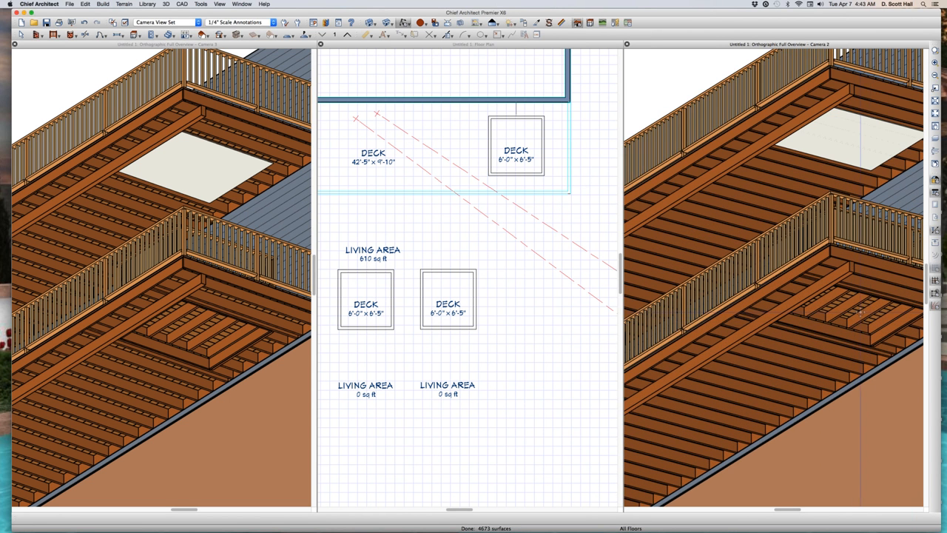
{"action": "scroll", "coordinate": [848, 309], "scroll_direction": "down", "scroll_amount": 3}
{"action": "scroll", "coordinate": [851, 305], "scroll_direction": "up", "scroll_amount": 1}
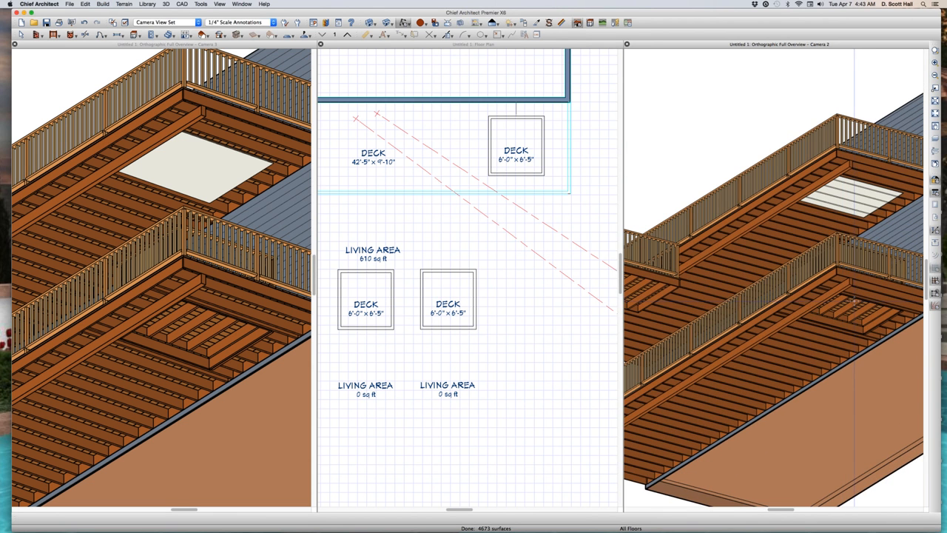
{"action": "scroll", "coordinate": [880, 318], "scroll_direction": "up", "scroll_amount": 4}
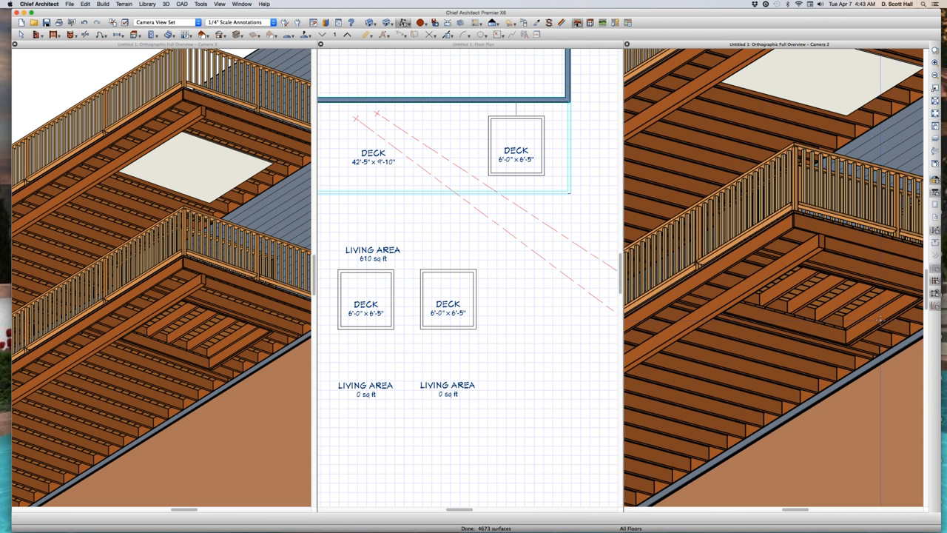
{"action": "scroll", "coordinate": [866, 335], "scroll_direction": "down", "scroll_amount": 4}
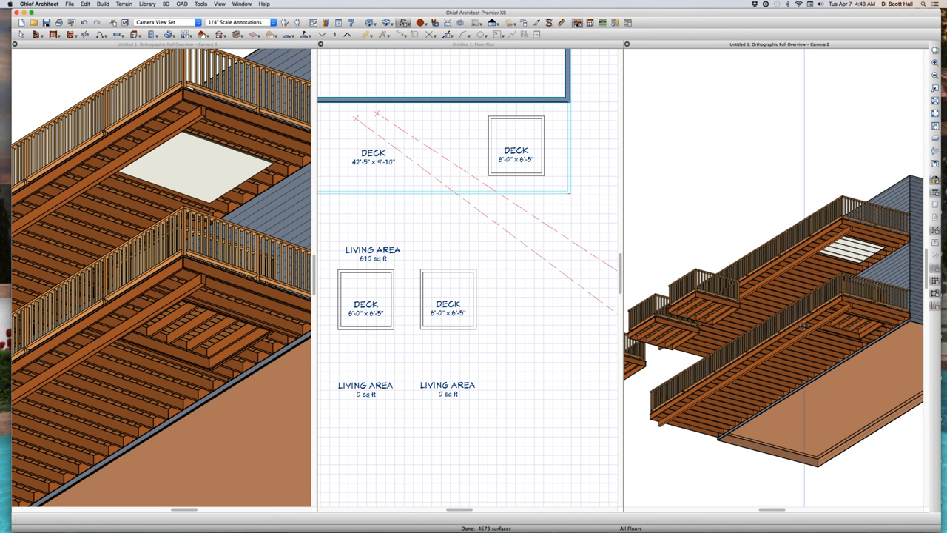
{"action": "key", "text": "space"}
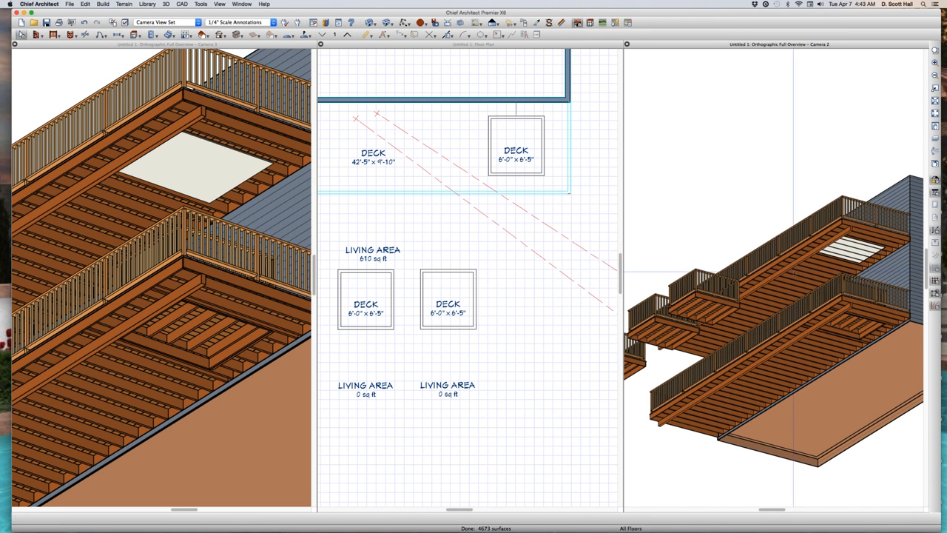
Orbit the Camera 3 overview to inspect the undersides of both decks near the relocated small deck from another angle
{"action": "left_click", "coordinate": [390, 235]}
{"action": "key", "text": "space"}
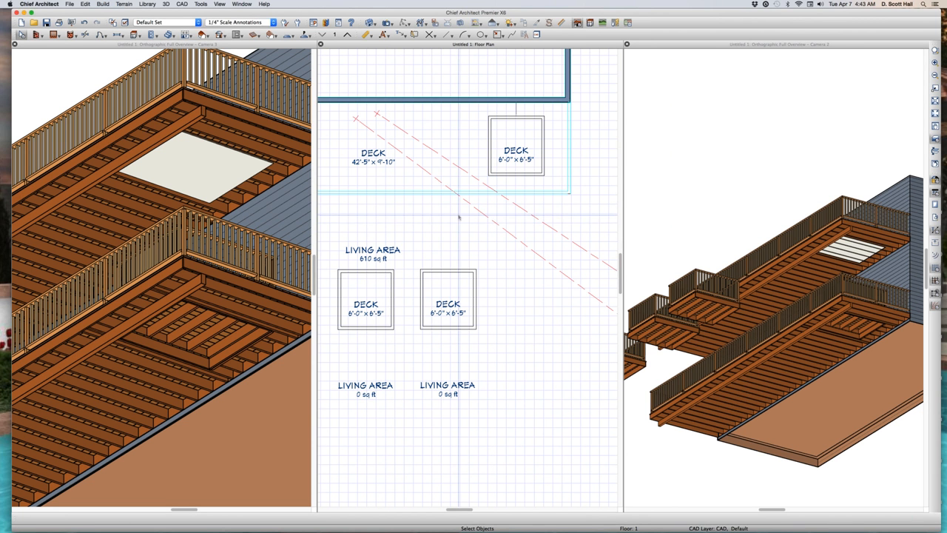
{"action": "left_click", "coordinate": [185, 236]}
{"action": "key", "text": "Escape"}
{"action": "scroll", "coordinate": [162, 222], "scroll_direction": "down", "scroll_amount": 10}
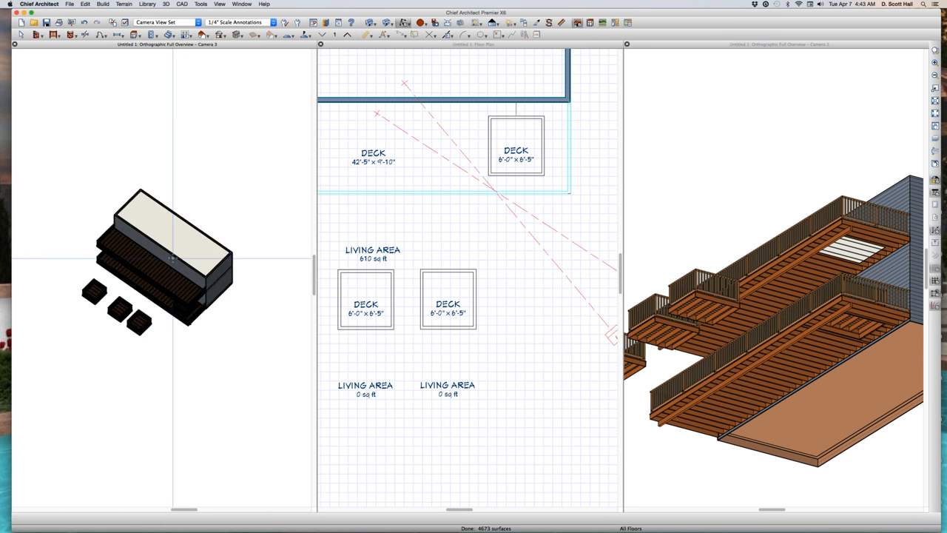
{"action": "left_click_drag", "start_coordinate": [167, 236], "coordinate": [186, 144]}
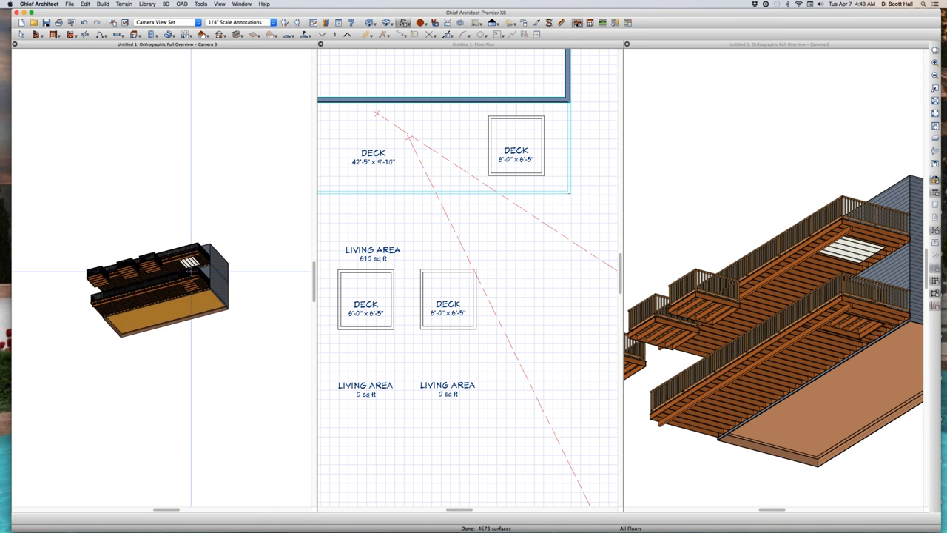
{"action": "scroll", "coordinate": [185, 270], "scroll_direction": "up", "scroll_amount": 5}
{"action": "scroll", "coordinate": [193, 244], "scroll_direction": "up", "scroll_amount": 3}
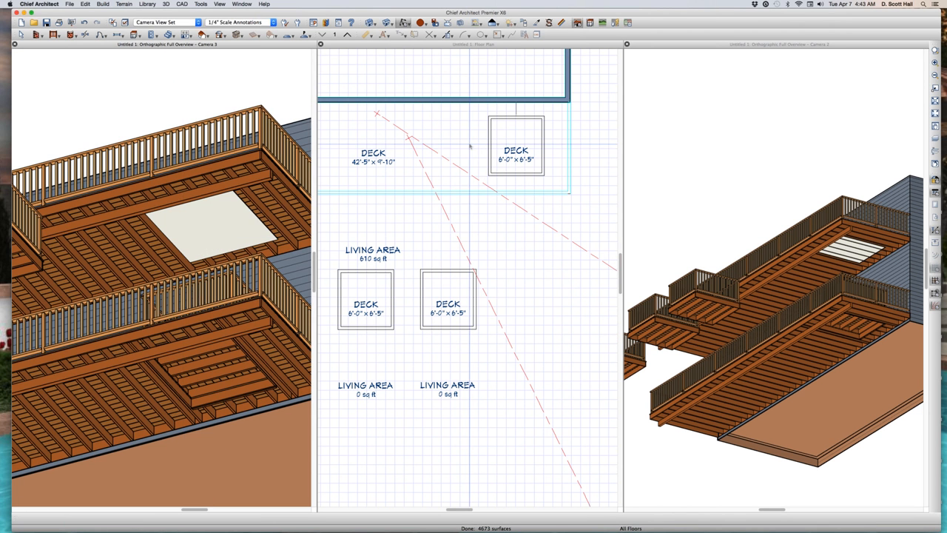
Review the relocated small deck's room specification, checking its deck options and its ceiling and floor structure settings
{"action": "left_click", "coordinate": [512, 140]}
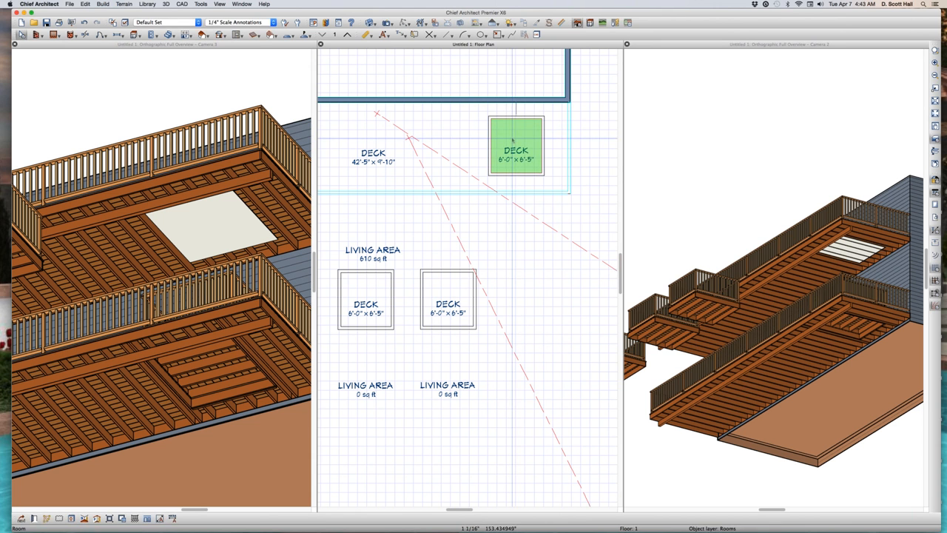
{"action": "double_click", "coordinate": [513, 141]}
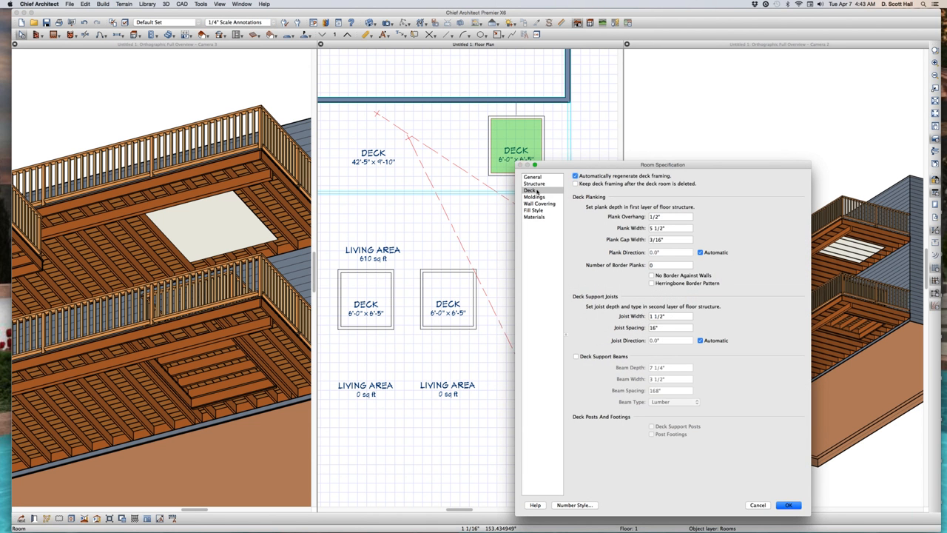
{"action": "left_click", "coordinate": [535, 184]}
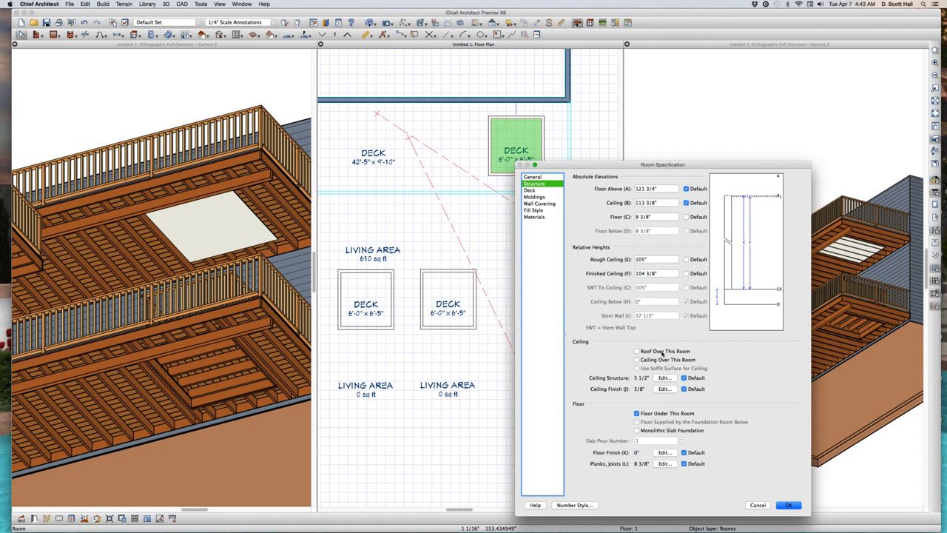
{"action": "left_click", "coordinate": [789, 504]}
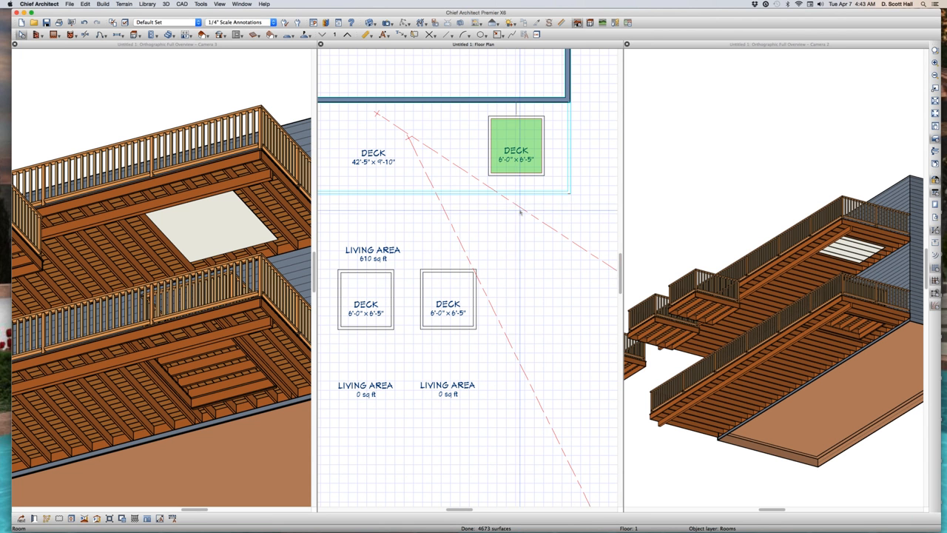
{"action": "double_click", "coordinate": [507, 131]}
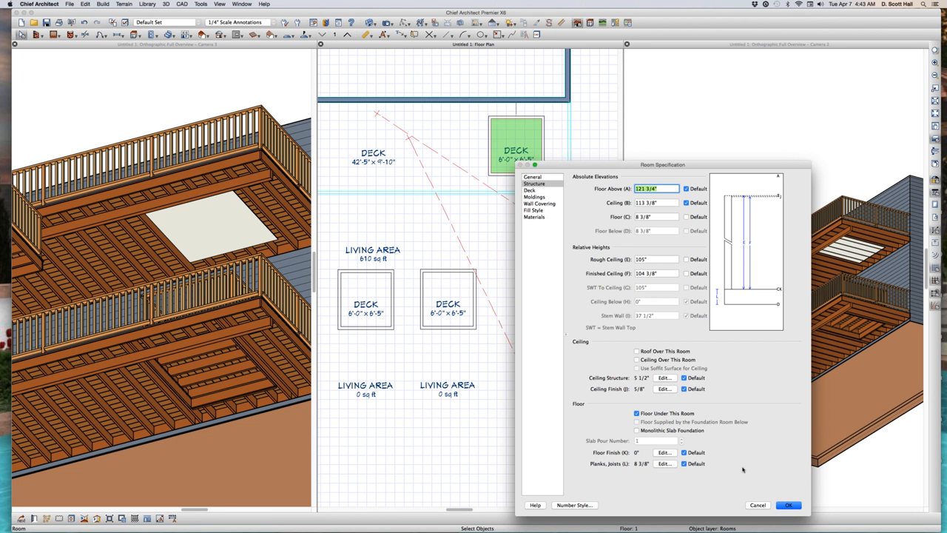
{"action": "left_click", "coordinate": [787, 505]}
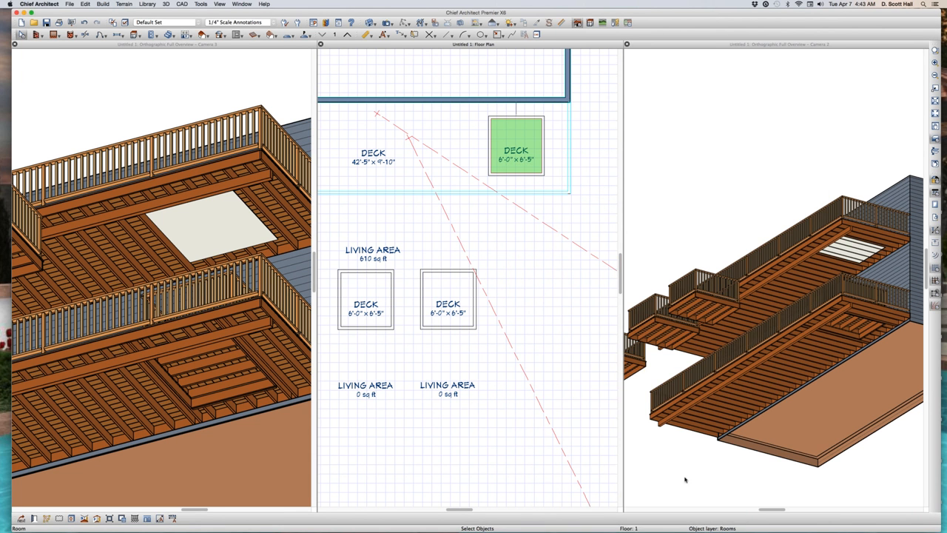
Remove the pale flat surface beneath the upper deck from the Camera 3 view with Delete Surface
{"action": "left_click", "coordinate": [218, 211]}
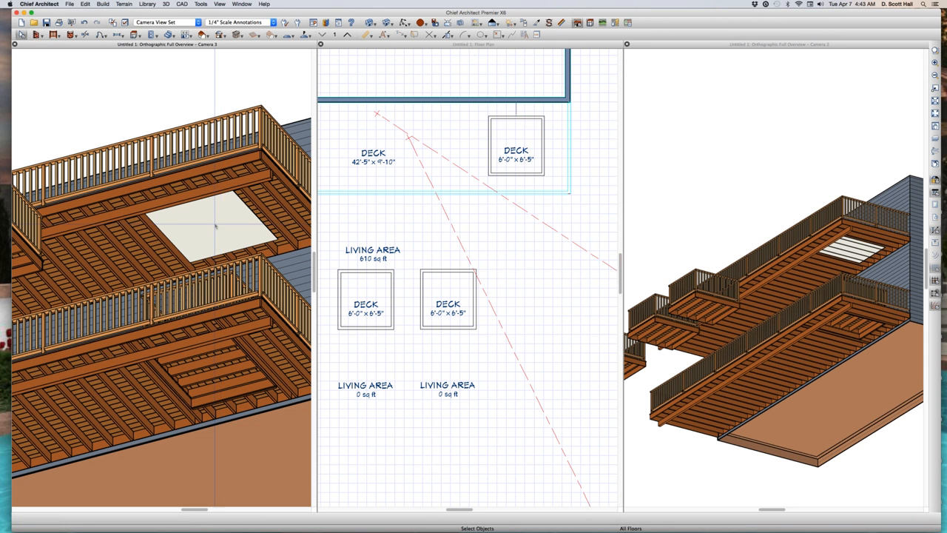
{"action": "left_click", "coordinate": [218, 244]}
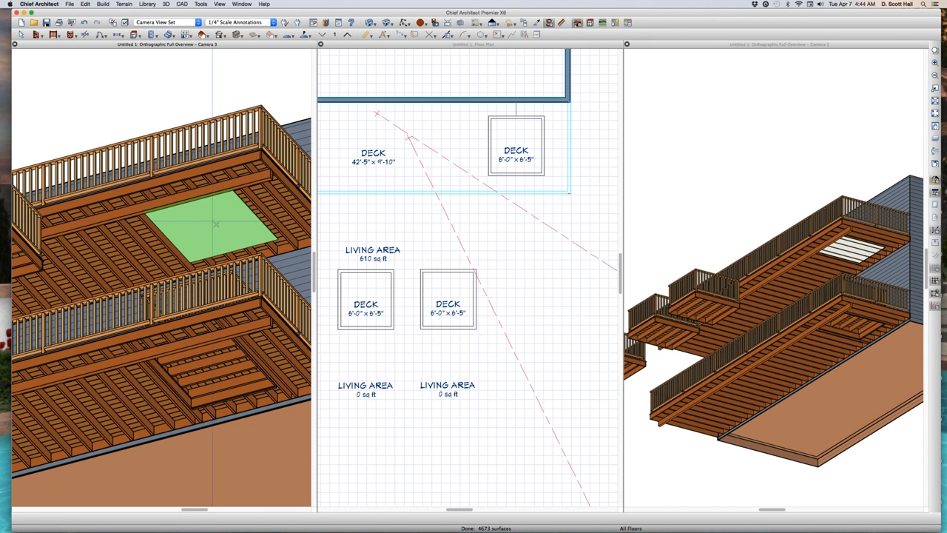
{"action": "left_click", "coordinate": [214, 221]}
{"action": "key", "text": "space"}
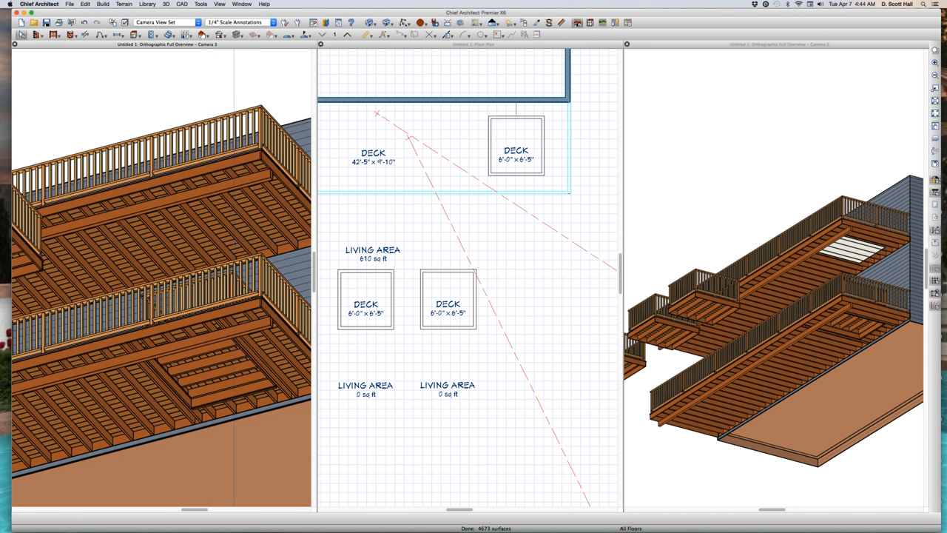
Compare the pale surface under the upper deck in the Camera 2 view and recheck the small deck's structure settings
{"action": "scroll", "coordinate": [234, 242], "scroll_direction": "down", "scroll_amount": 1}
{"action": "scroll", "coordinate": [867, 183], "scroll_direction": "down", "scroll_amount": 3}
{"action": "scroll", "coordinate": [865, 204], "scroll_direction": "up", "scroll_amount": 8}
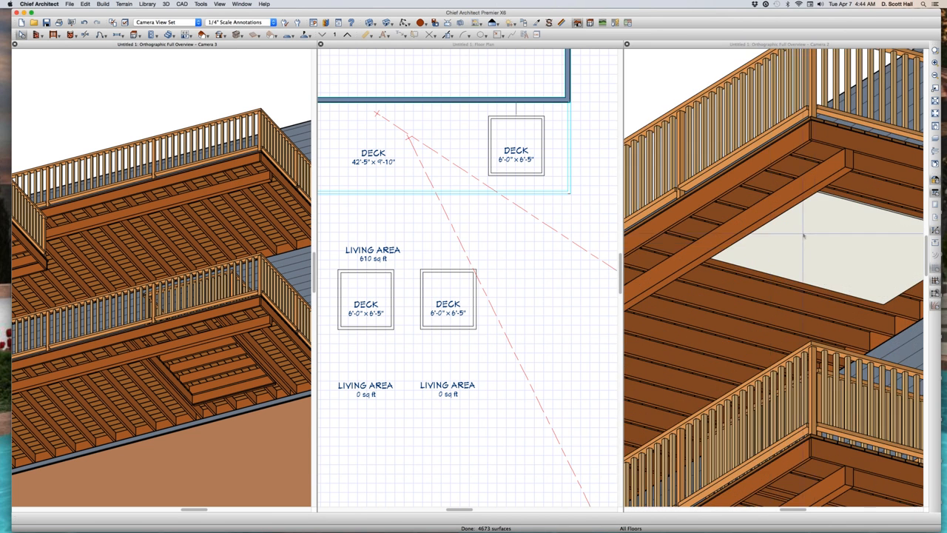
{"action": "scroll", "coordinate": [834, 231], "scroll_direction": "down", "scroll_amount": 4}
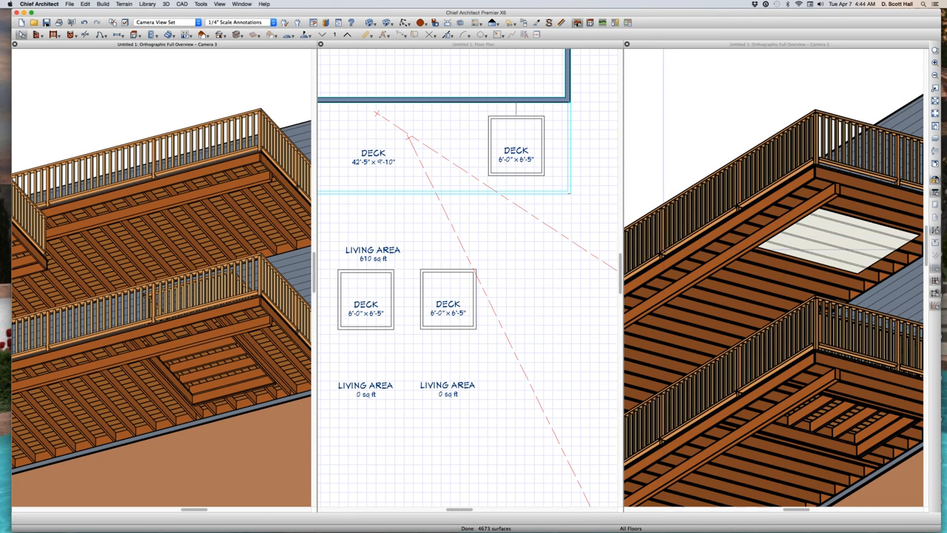
{"action": "left_click", "coordinate": [510, 132]}
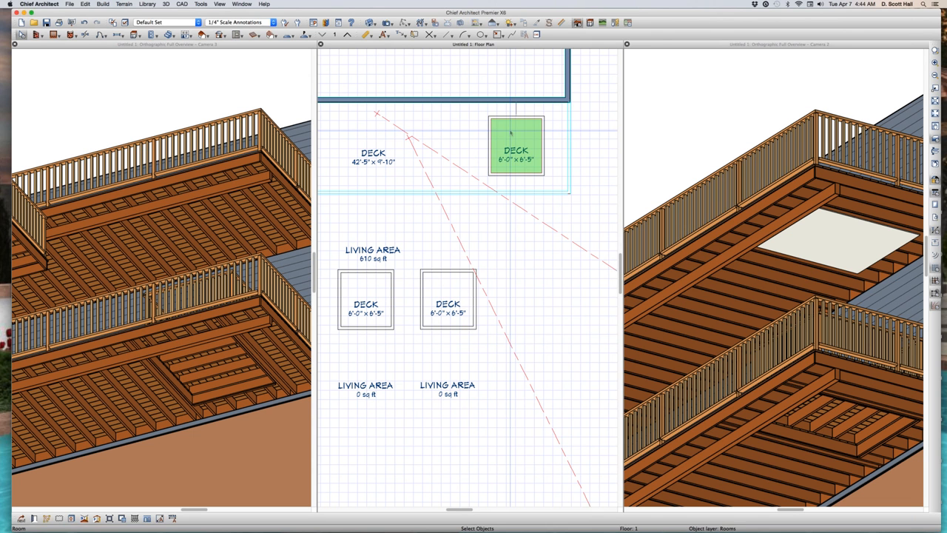
{"action": "double_click", "coordinate": [510, 133]}
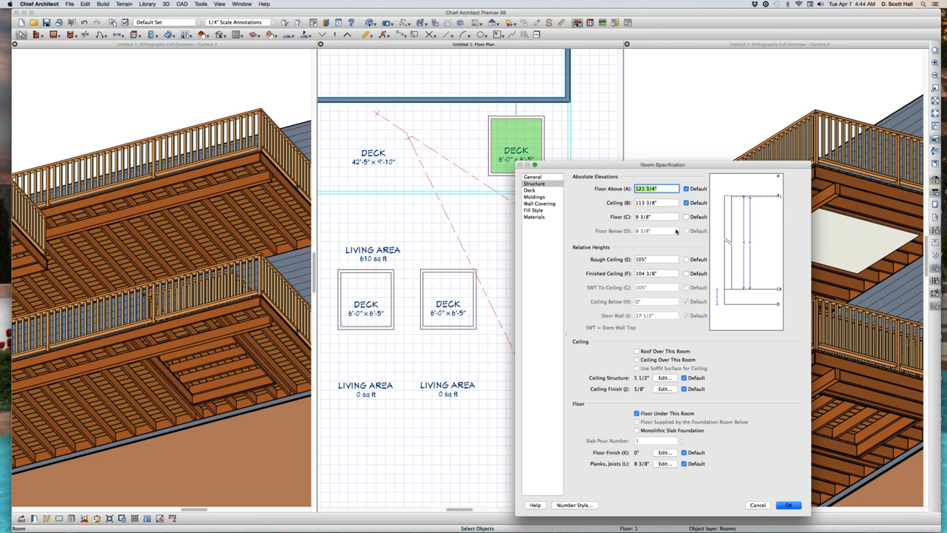
{"action": "left_click", "coordinate": [758, 506]}
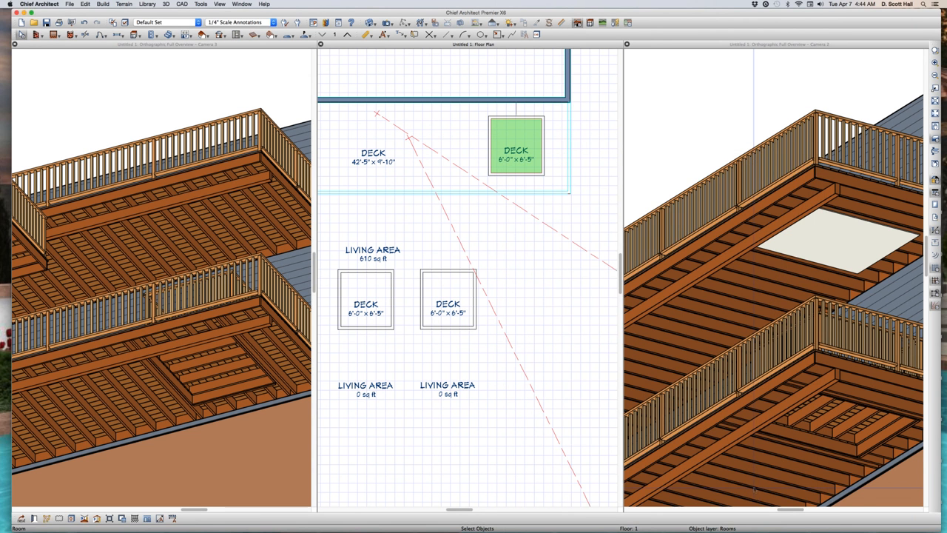
Check the material definition of the pale surface beneath the upper deck in the Camera 3 view without changing it
{"action": "left_click", "coordinate": [393, 363]}
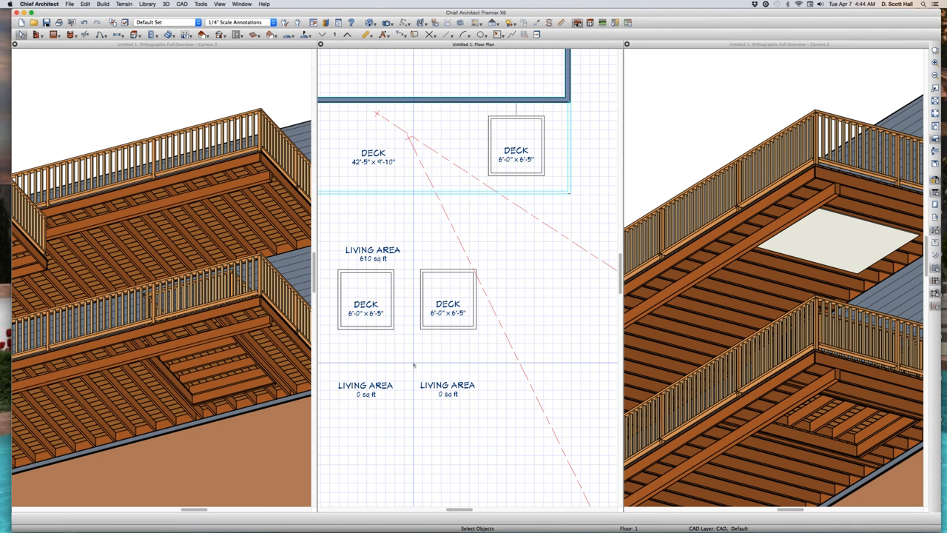
{"action": "scroll", "coordinate": [441, 336], "scroll_direction": "down", "scroll_amount": 3}
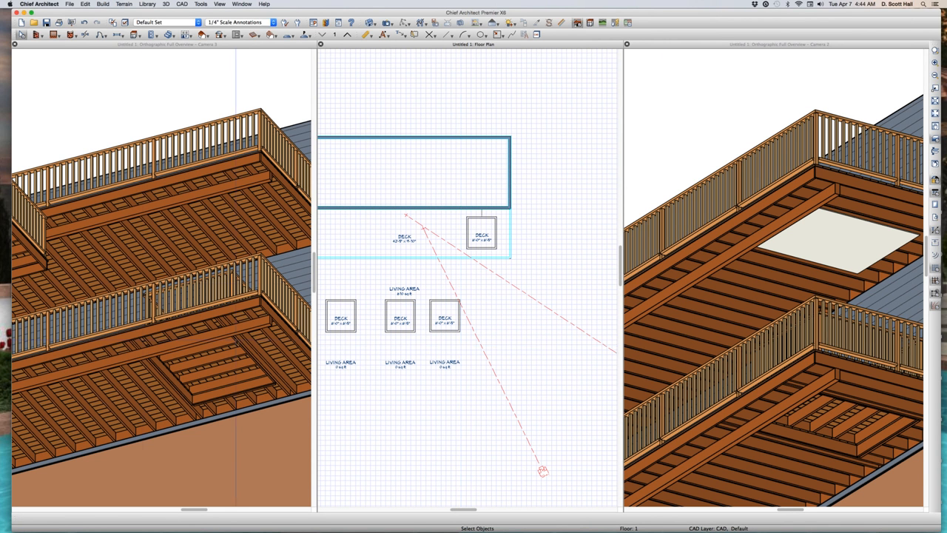
{"action": "left_click", "coordinate": [145, 274]}
{"action": "left_click", "coordinate": [123, 244]}
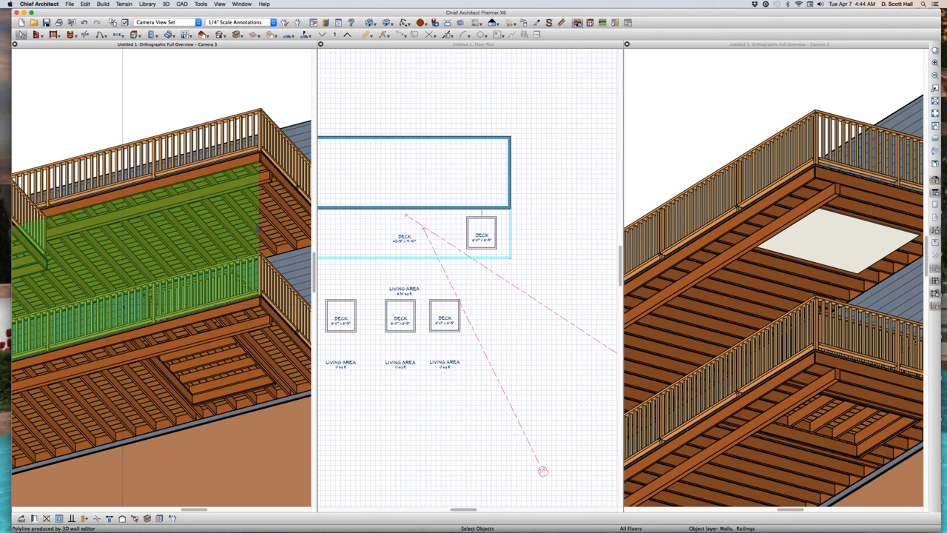
{"action": "left_click", "coordinate": [147, 264]}
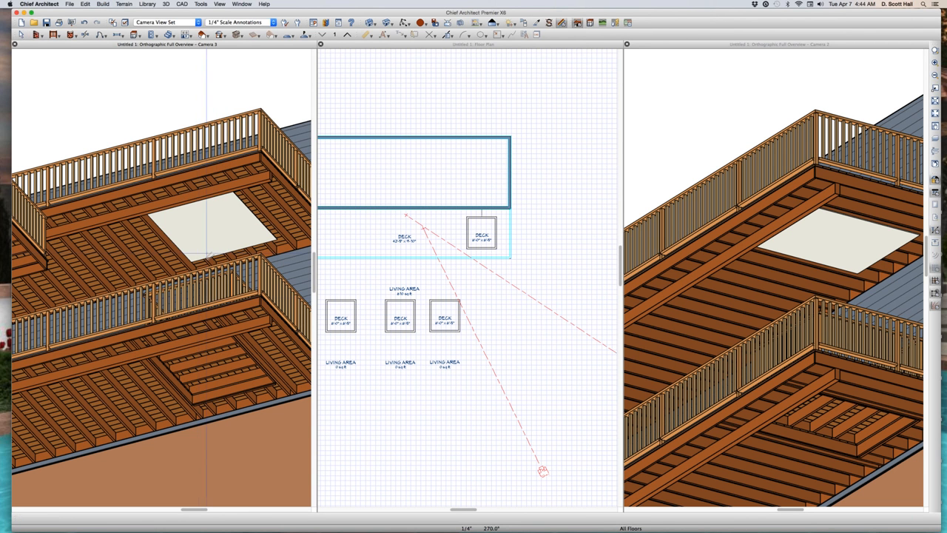
{"action": "left_click", "coordinate": [189, 214]}
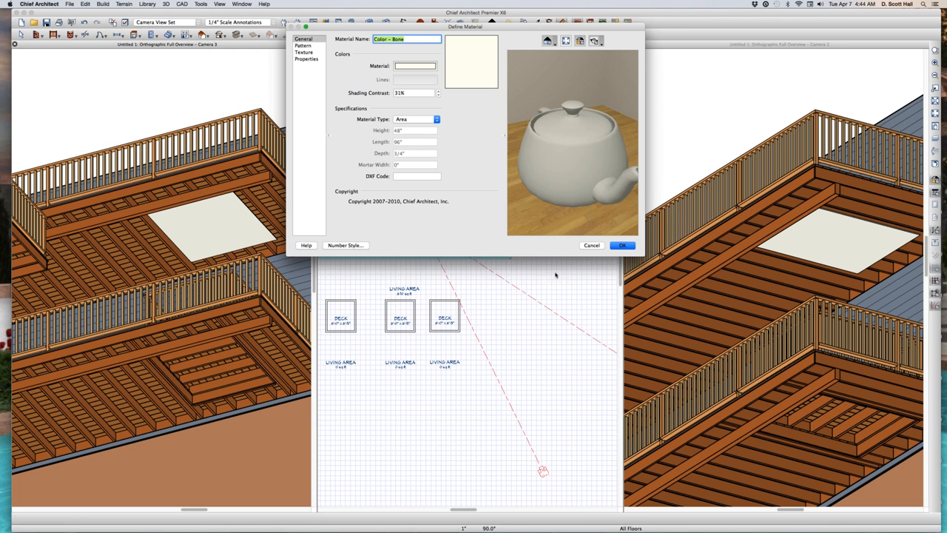
{"action": "left_click", "coordinate": [592, 246]}
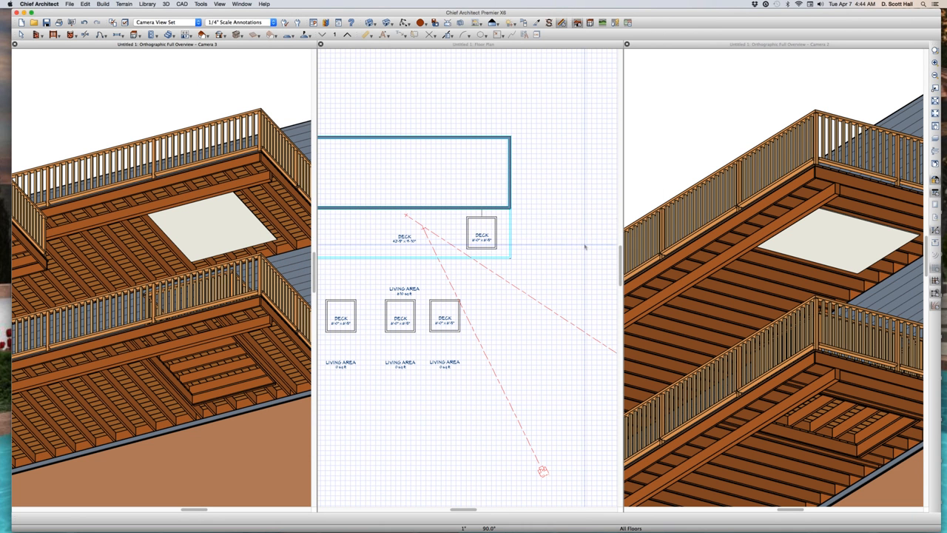
{"action": "left_click", "coordinate": [510, 235]}
{"action": "scroll", "coordinate": [511, 234], "scroll_direction": "up", "scroll_amount": 2}
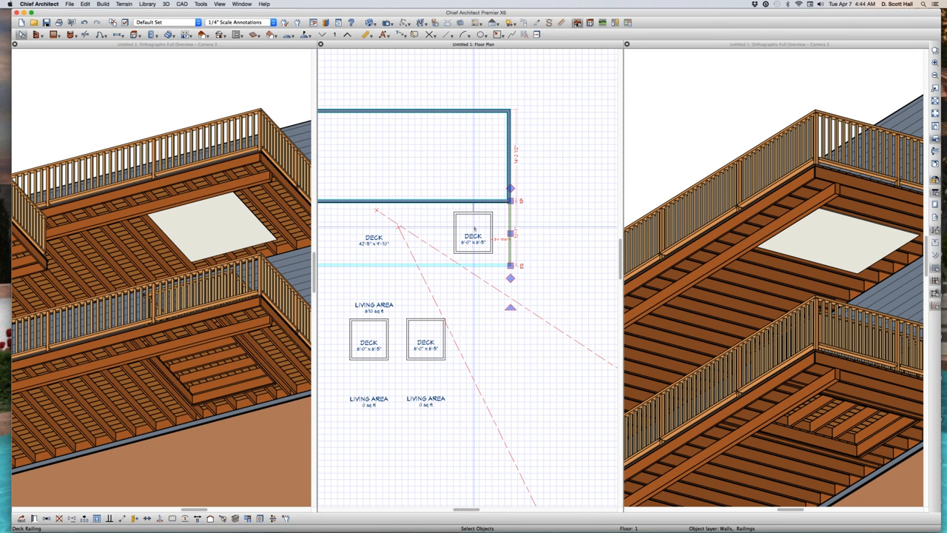
{"action": "left_click", "coordinate": [473, 225]}
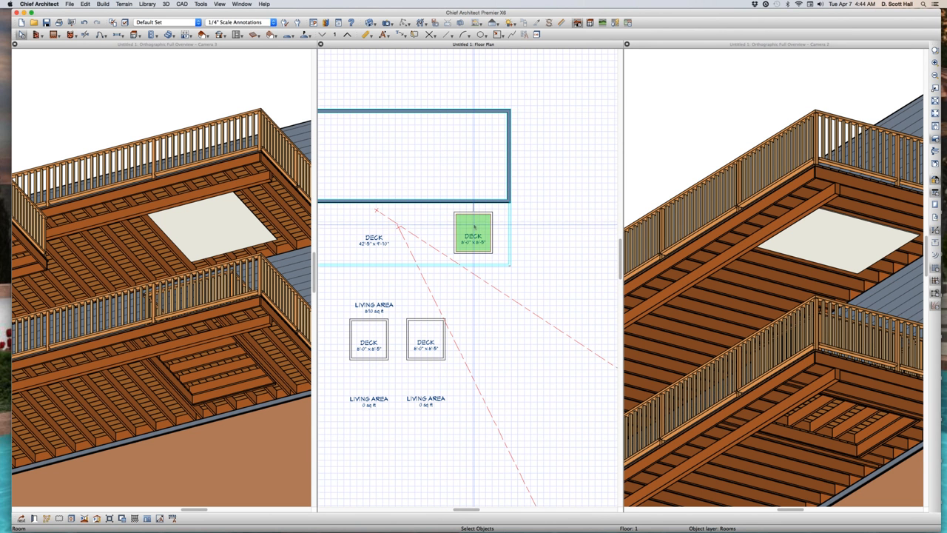
{"action": "scroll", "coordinate": [474, 226], "scroll_direction": "down", "scroll_amount": 2}
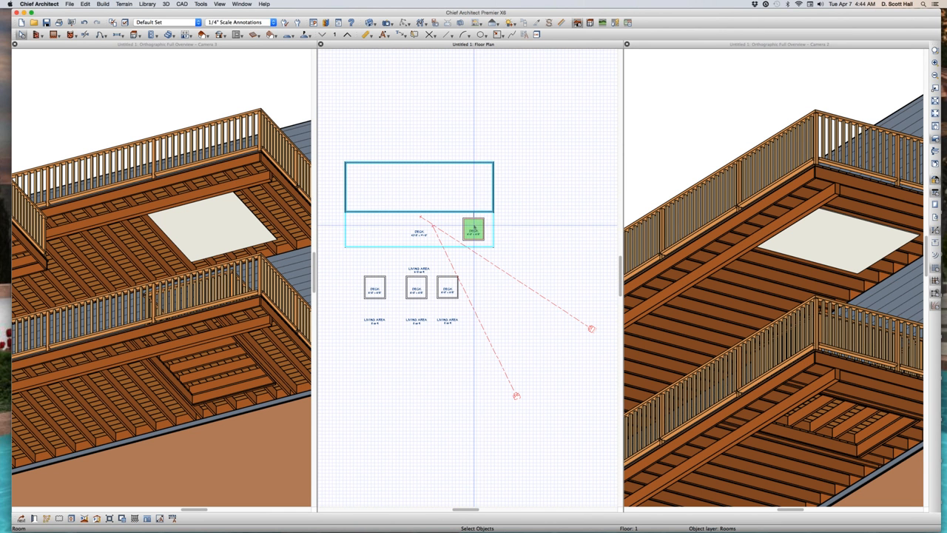
{"action": "left_click", "coordinate": [410, 342]}
{"action": "scroll", "coordinate": [424, 274], "scroll_direction": "up", "scroll_amount": 1}
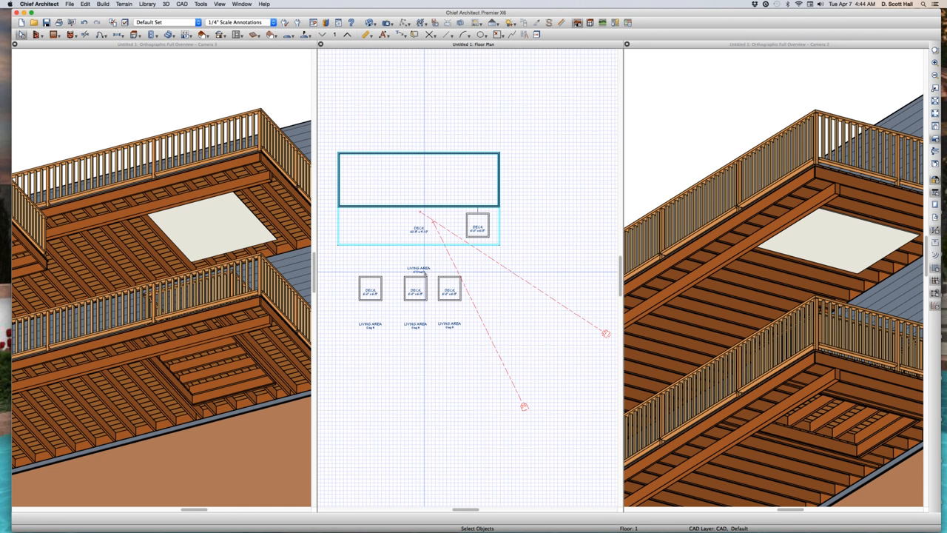
{"action": "left_click", "coordinate": [450, 287]}
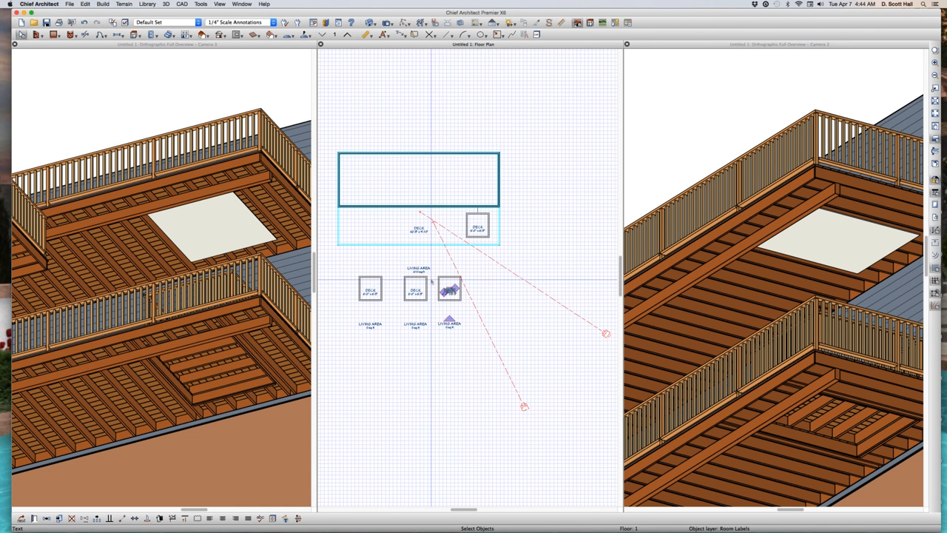
{"action": "left_click", "coordinate": [449, 278]}
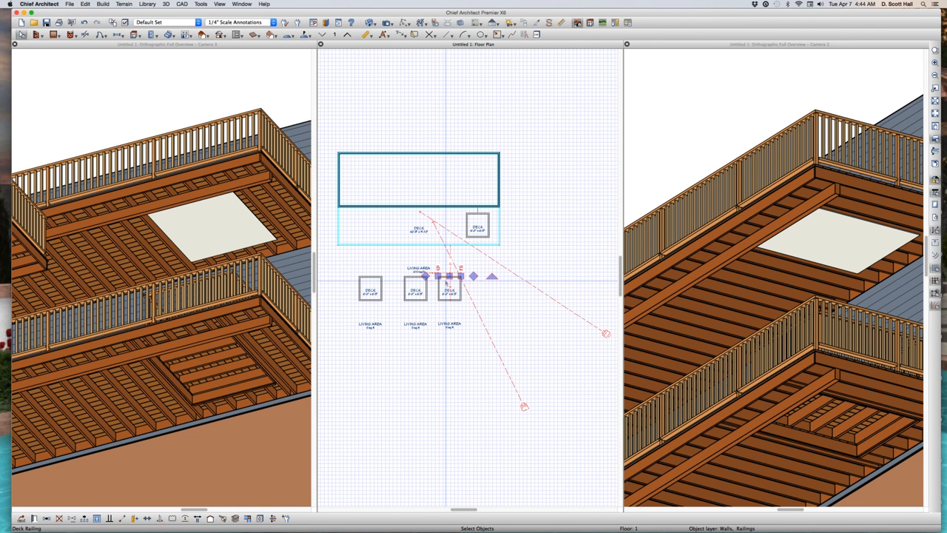
{"action": "left_click", "coordinate": [445, 287]}
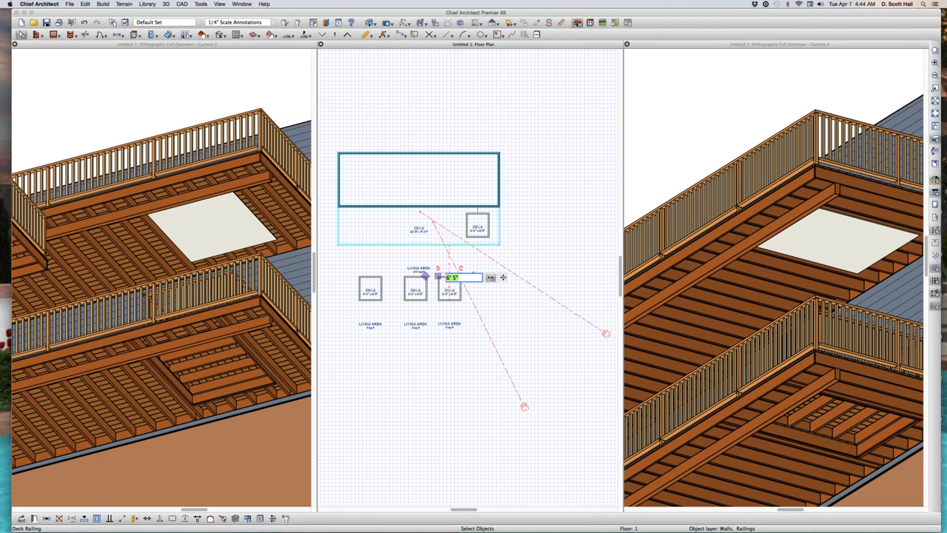
{"action": "key", "text": "Escape"}
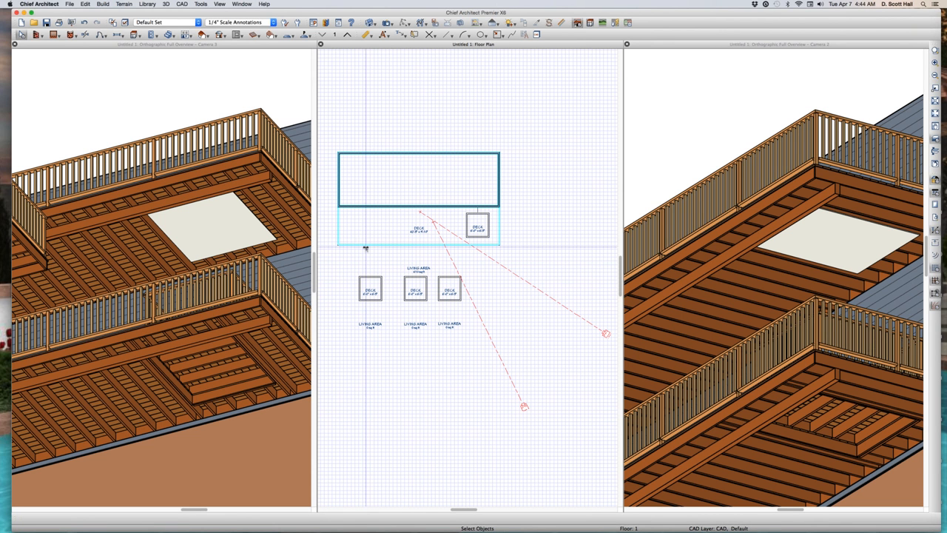
Cut the rightmost of the three loose small decks from Floor 1 using an Edit Area selection
{"action": "left_click", "coordinate": [83, 4]}
{"action": "mouse_move", "coordinate": [107, 137]}
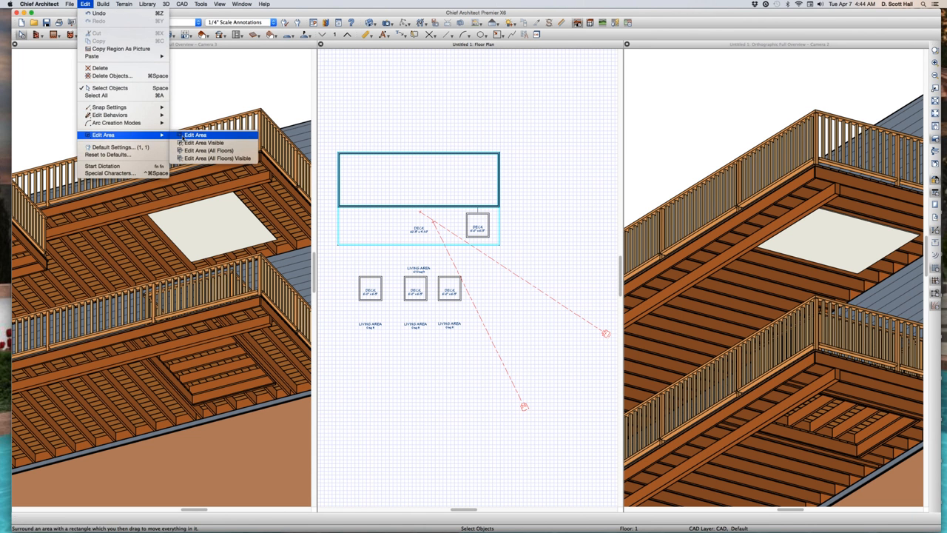
{"action": "left_click", "coordinate": [196, 135]}
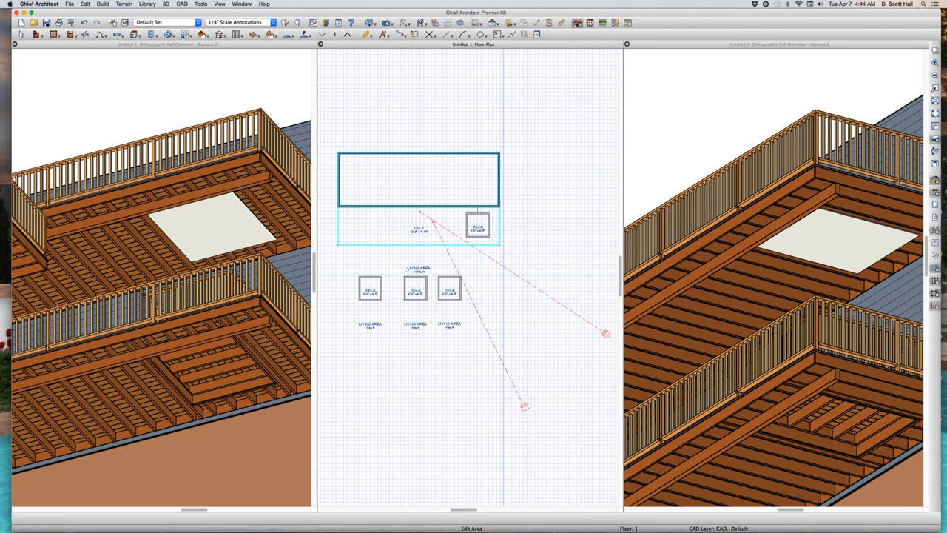
{"action": "left_click_drag", "start_coordinate": [434, 264], "coordinate": [501, 316]}
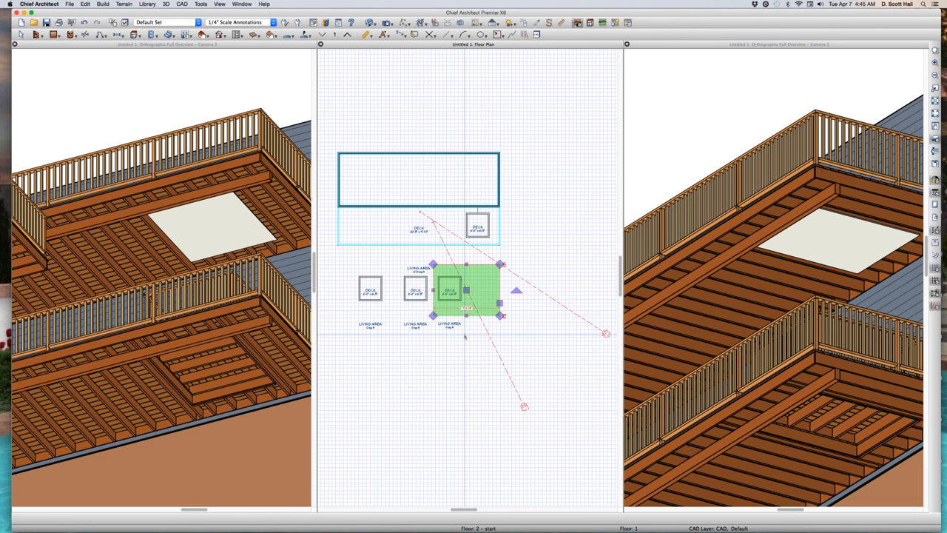
{"action": "key", "text": "Delete"}
Paste the cut small deck onto Floor 3 at the same plan position, accepting the differing default floor and ceiling elevations
{"action": "key", "text": "Page_Up"}
{"action": "key", "text": "Page_Up"}
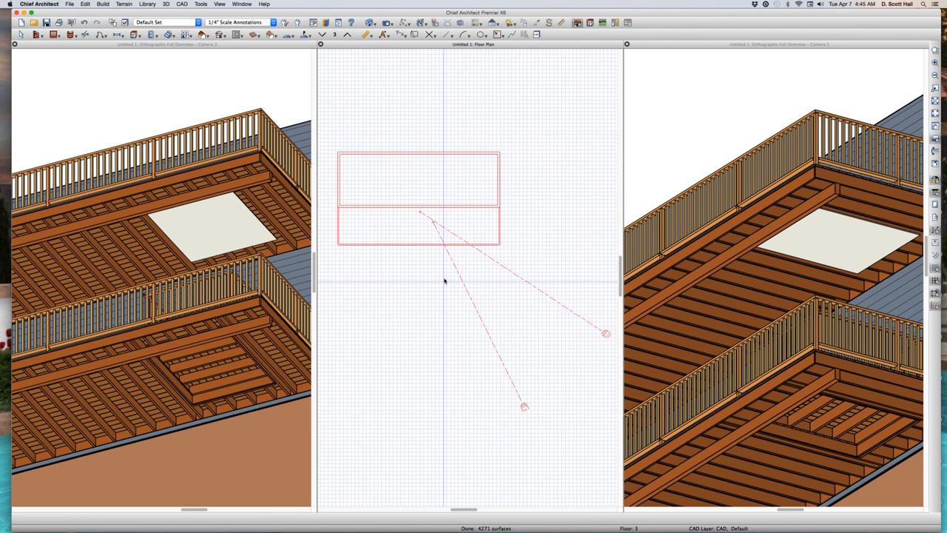
{"action": "key", "text": "alt+super+v"}
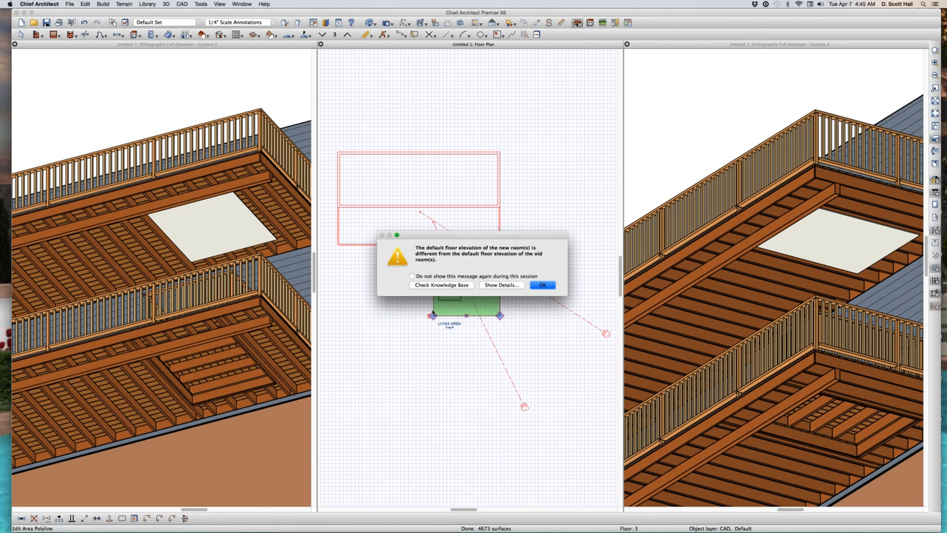
{"action": "left_click", "coordinate": [543, 285]}
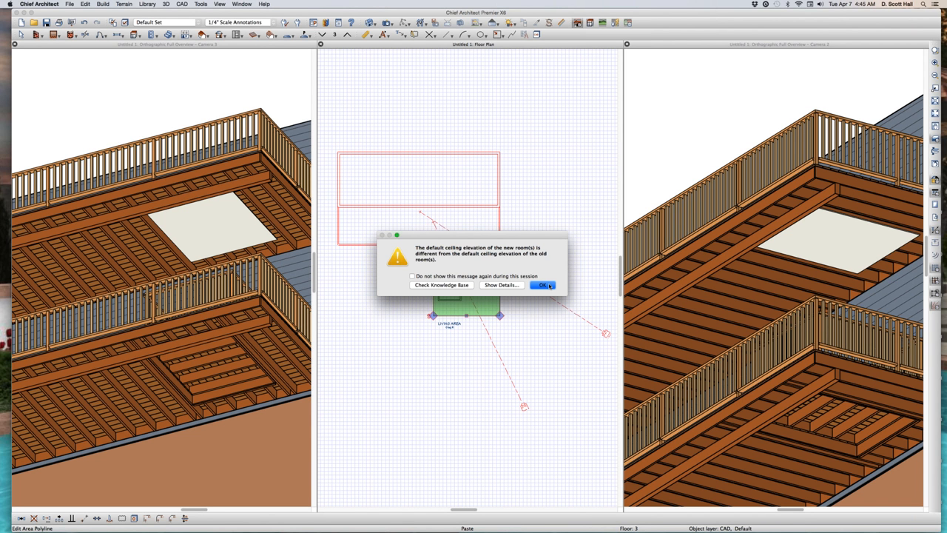
{"action": "left_click", "coordinate": [549, 285]}
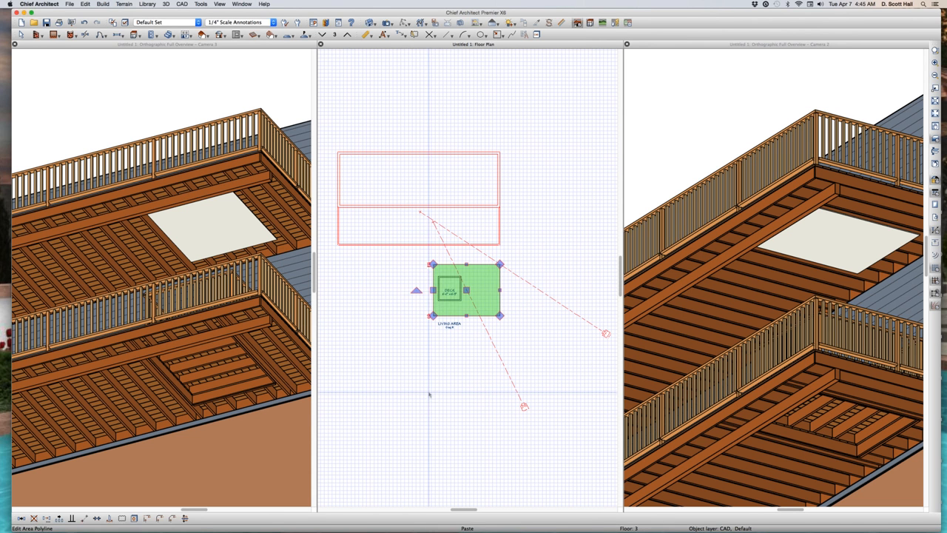
{"action": "key", "text": "space"}
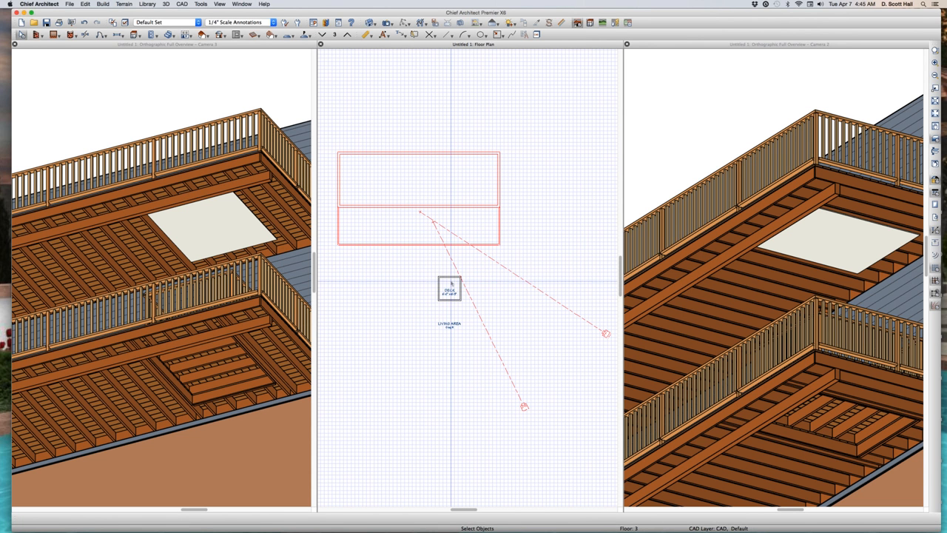
Orbit the Camera 3 overview to check the height of the pasted small deck against the two larger decks
{"action": "left_click", "coordinate": [449, 284]}
{"action": "left_click", "coordinate": [418, 279]}
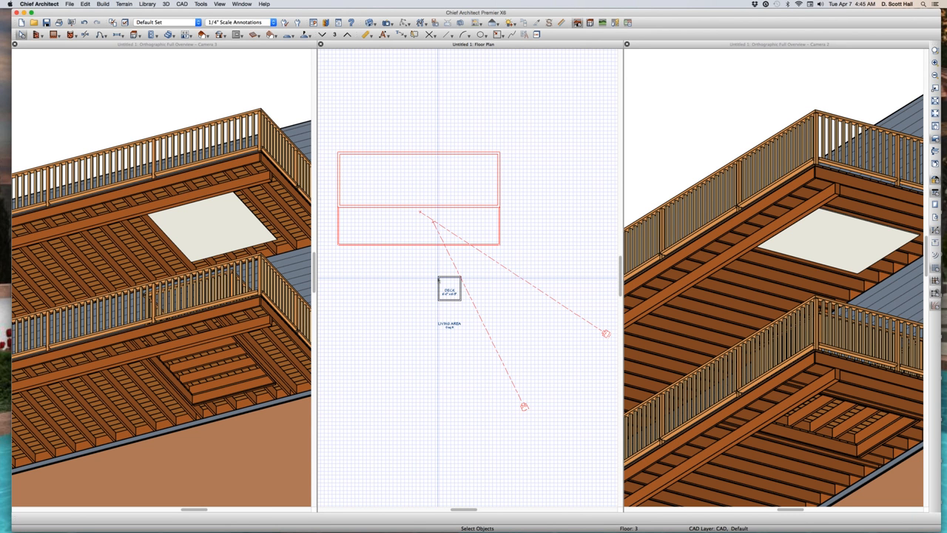
{"action": "left_click", "coordinate": [210, 217]}
{"action": "left_click_drag", "start_coordinate": [192, 235], "coordinate": [156, 261]}
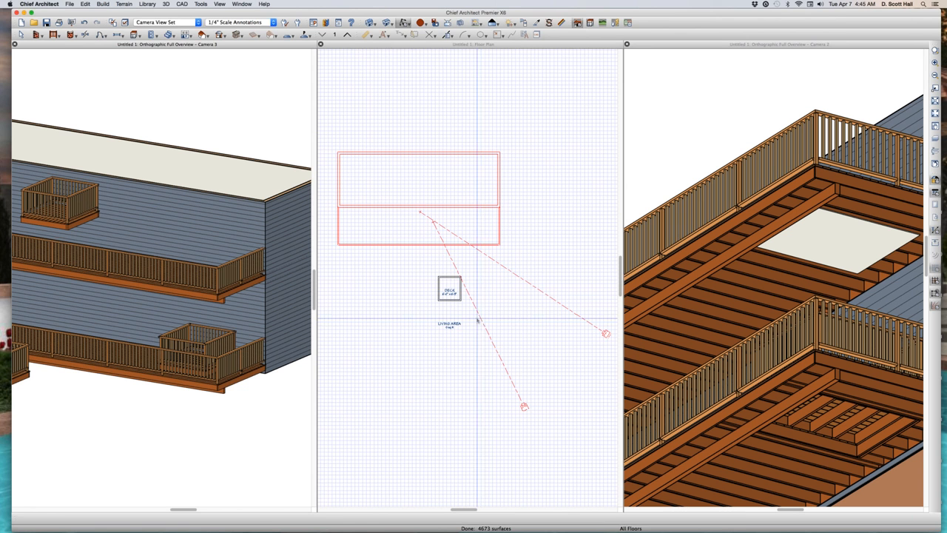
Set the Floor 3 small deck's absolute floor elevation to 8 3/8" in its room structure settings
{"action": "scroll", "coordinate": [455, 307], "scroll_direction": "up", "scroll_amount": 2}
{"action": "left_click", "coordinate": [447, 268]}
{"action": "key", "text": "Escape"}
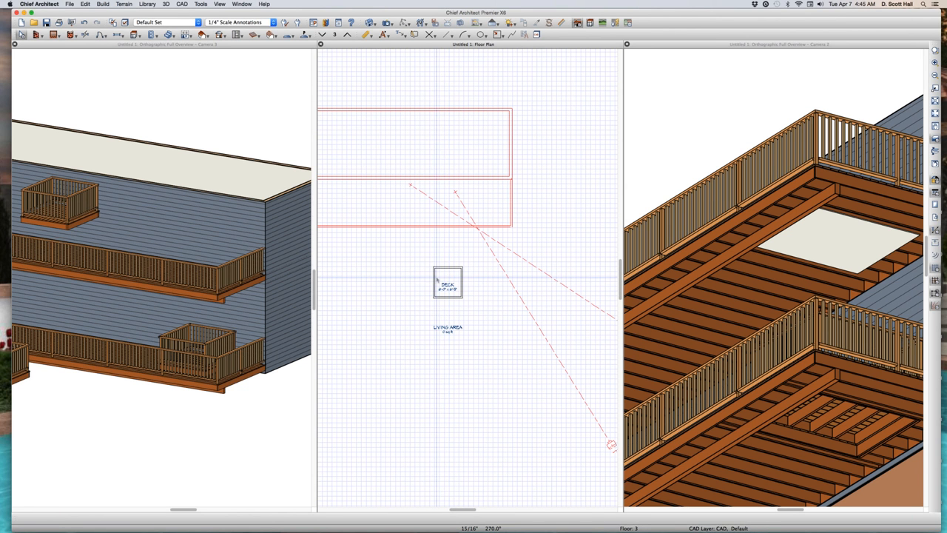
{"action": "left_click", "coordinate": [441, 282]}
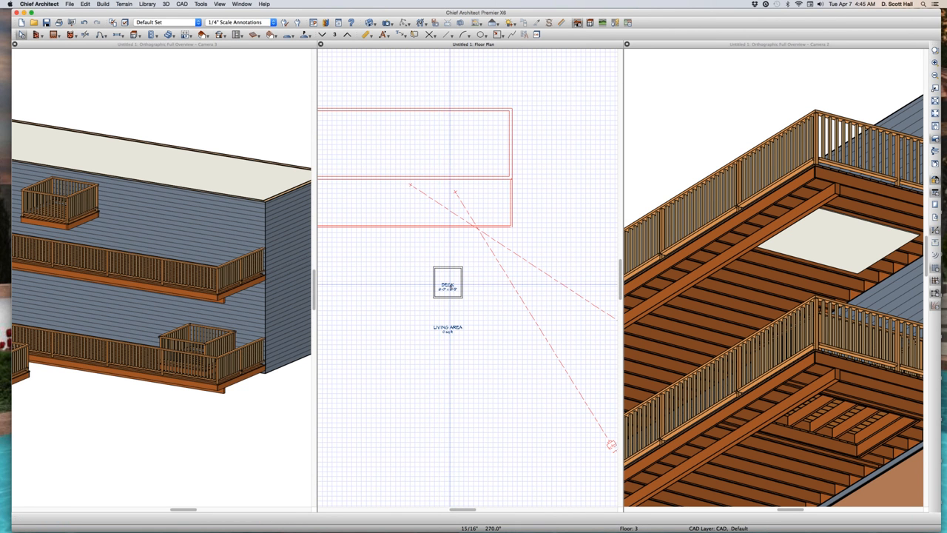
{"action": "left_click", "coordinate": [450, 277]}
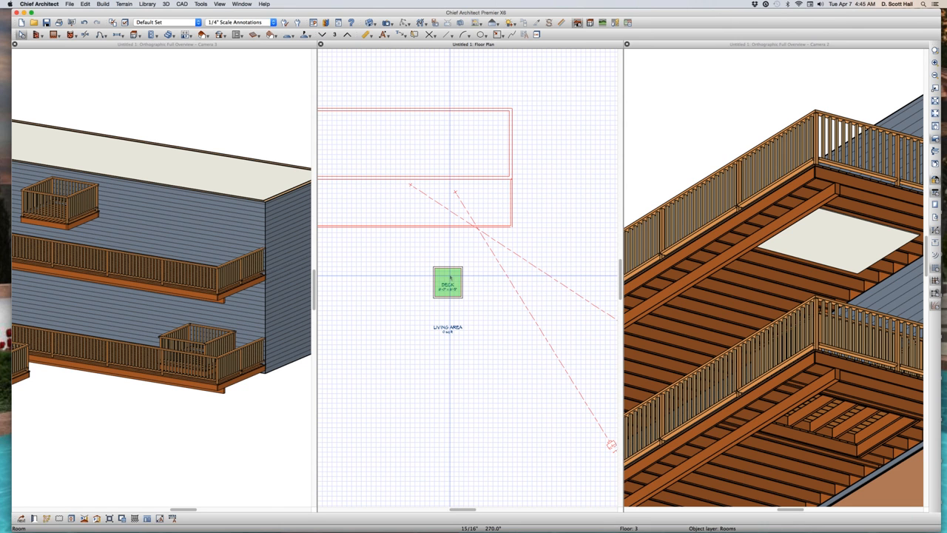
{"action": "double_click", "coordinate": [450, 278]}
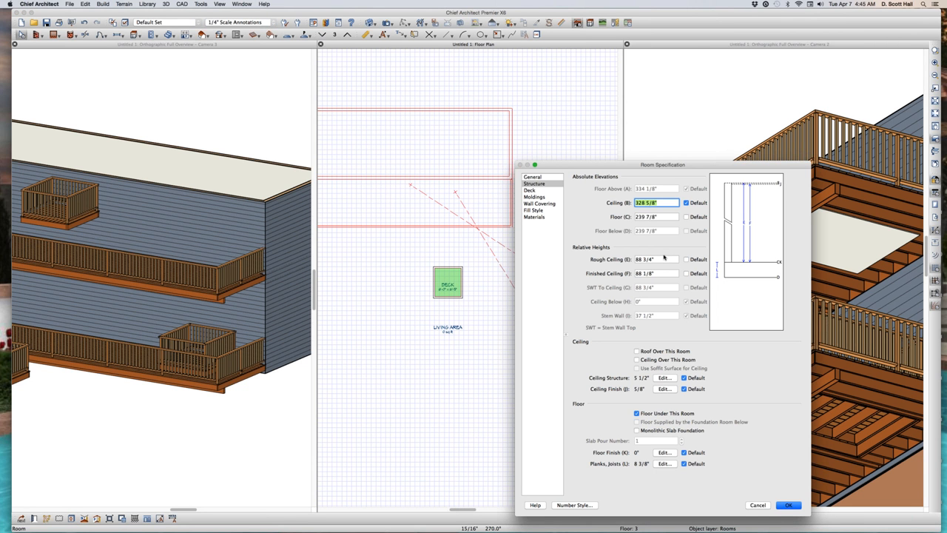
{"action": "left_click", "coordinate": [666, 216]}
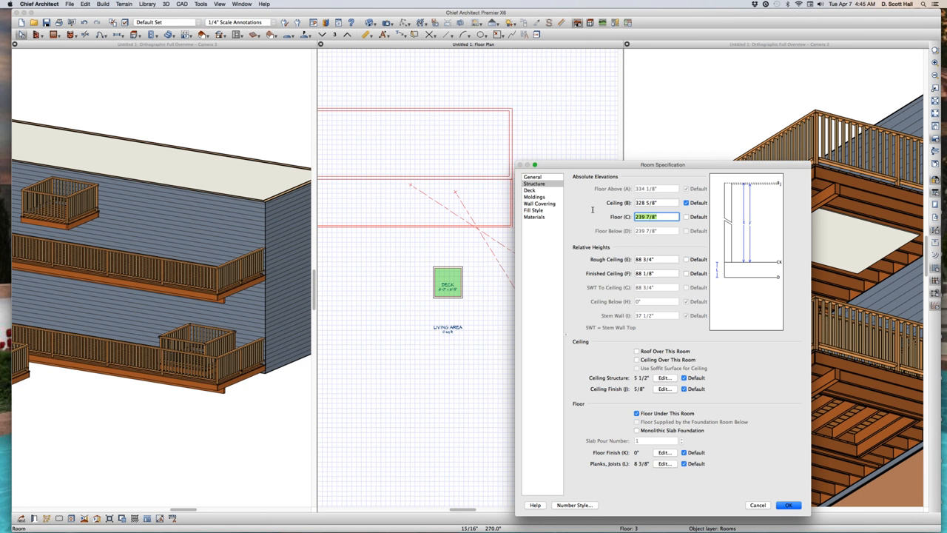
{"action": "type", "text": "8 3/8"}
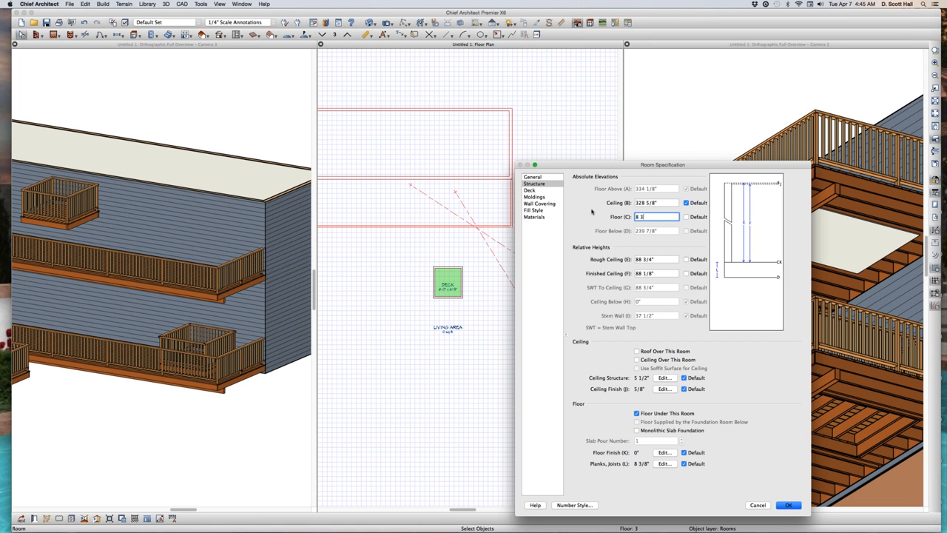
{"action": "key", "text": "Return"}
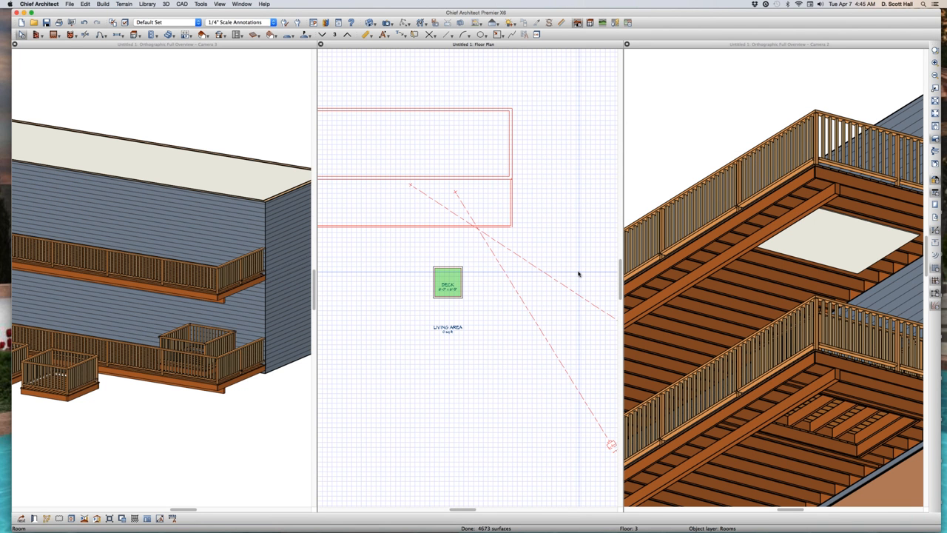
Move the whole Floor 3 small deck into the larger deck's outline, beside the small deck already placed there
{"action": "left_click", "coordinate": [419, 273]}
{"action": "left_click", "coordinate": [451, 285]}
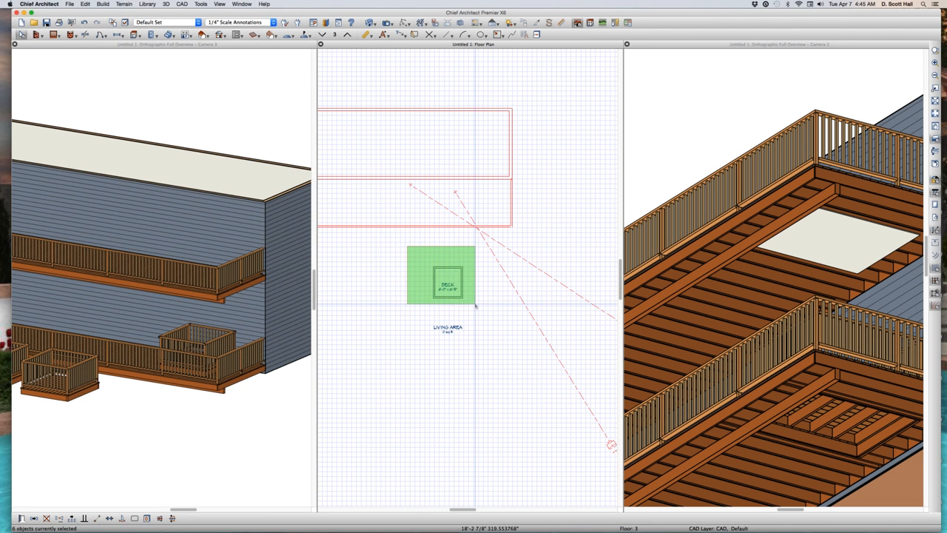
{"action": "left_click_drag", "start_coordinate": [447, 284], "coordinate": [447, 201]}
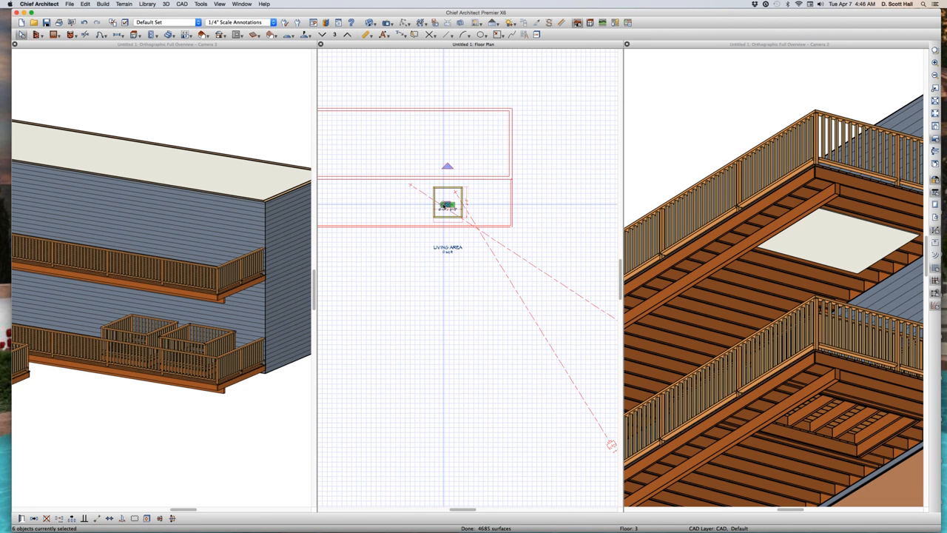
Inspect both small decks inside the lower deck from above in the Camera 3 overview
{"action": "scroll", "coordinate": [163, 430], "scroll_direction": "up", "scroll_amount": 2}
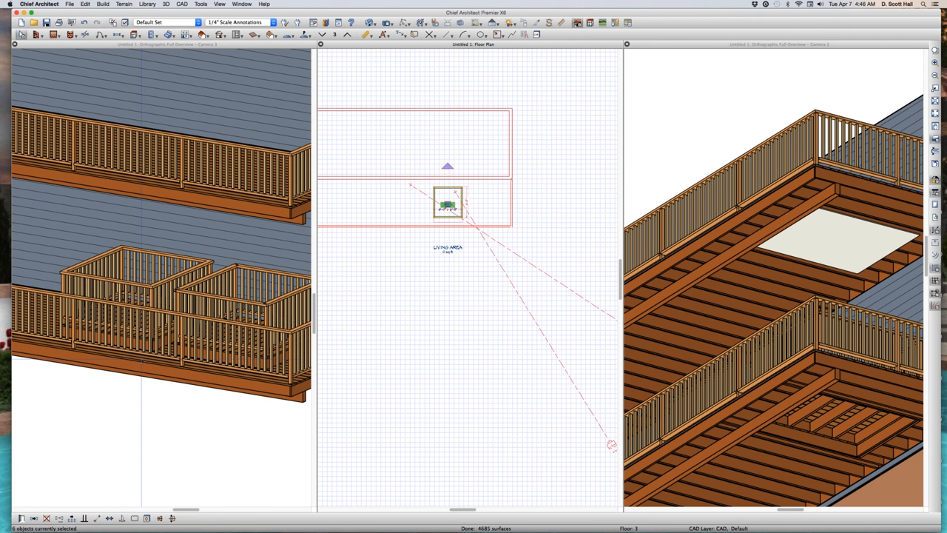
{"action": "left_click", "coordinate": [143, 377]}
{"action": "left_click", "coordinate": [404, 23]}
{"action": "left_click_drag", "start_coordinate": [173, 345], "coordinate": [180, 376]}
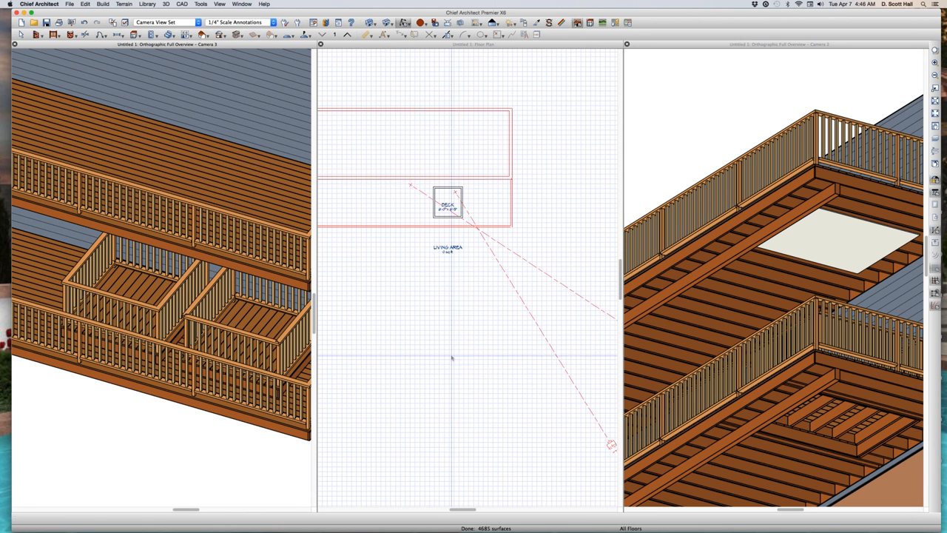
Switch the floor plan to Floor 1, showing the small decks standing outside the larger deck
{"action": "left_click", "coordinate": [450, 320]}
{"action": "key", "text": "Page_Down"}
{"action": "scroll", "coordinate": [438, 209], "scroll_direction": "up", "scroll_amount": 3}
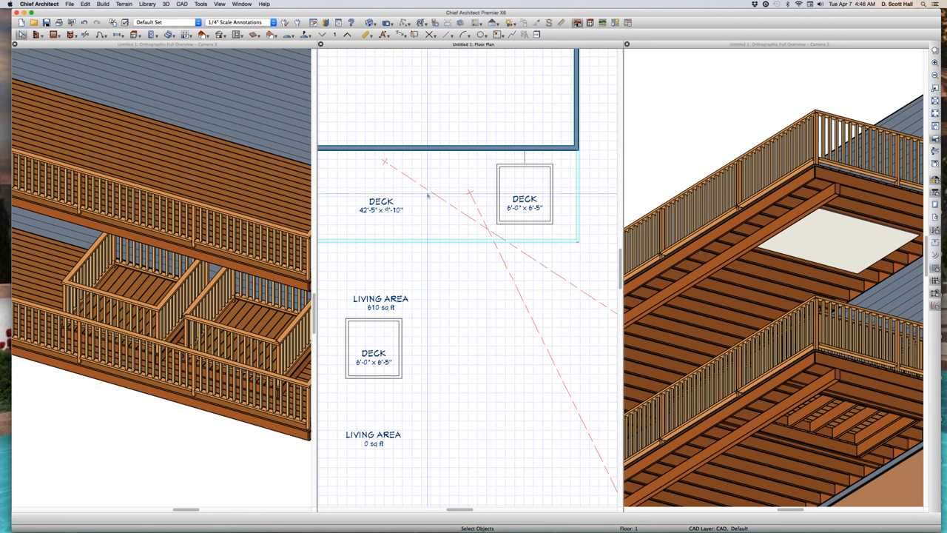
{"action": "left_click_drag", "start_coordinate": [413, 166], "coordinate": [490, 233]}
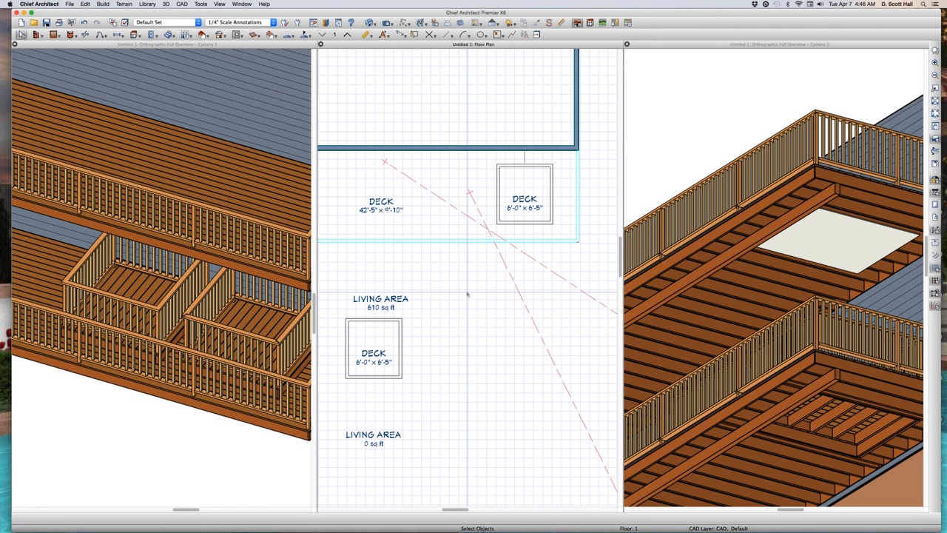
{"action": "scroll", "coordinate": [485, 297], "scroll_direction": "down", "scroll_amount": 1}
{"action": "scroll", "coordinate": [470, 314], "scroll_direction": "down", "scroll_amount": 1}
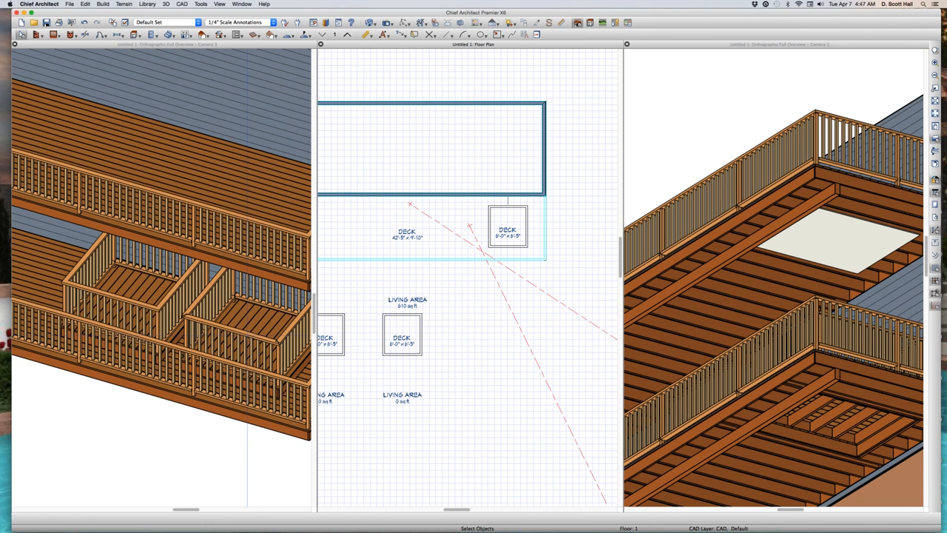
{"action": "left_click", "coordinate": [247, 299]}
{"action": "key", "text": "space"}
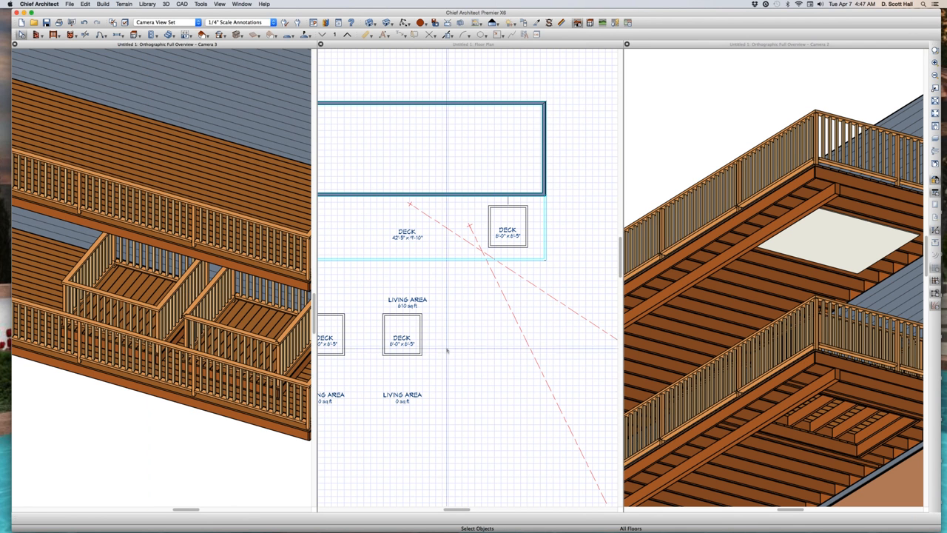
{"action": "left_click", "coordinate": [470, 334]}
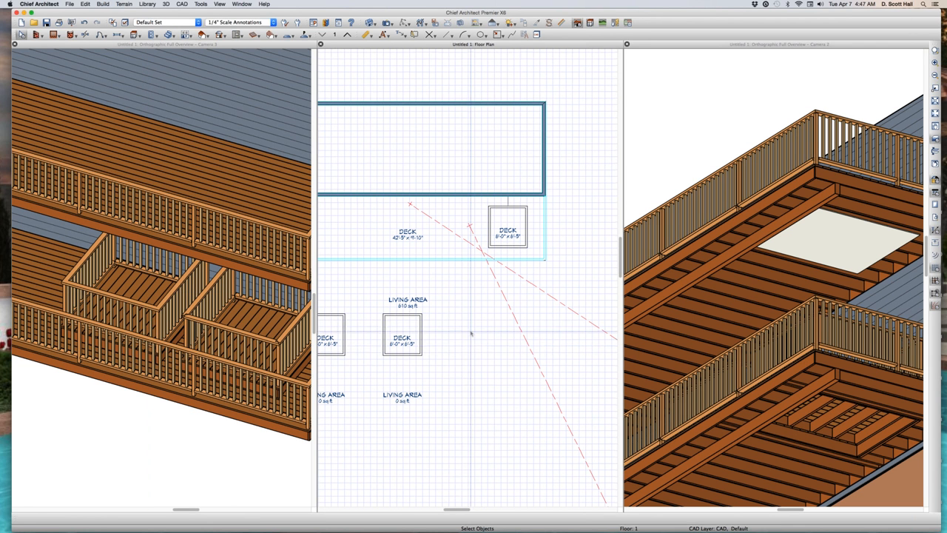
{"action": "left_click", "coordinate": [401, 324]}
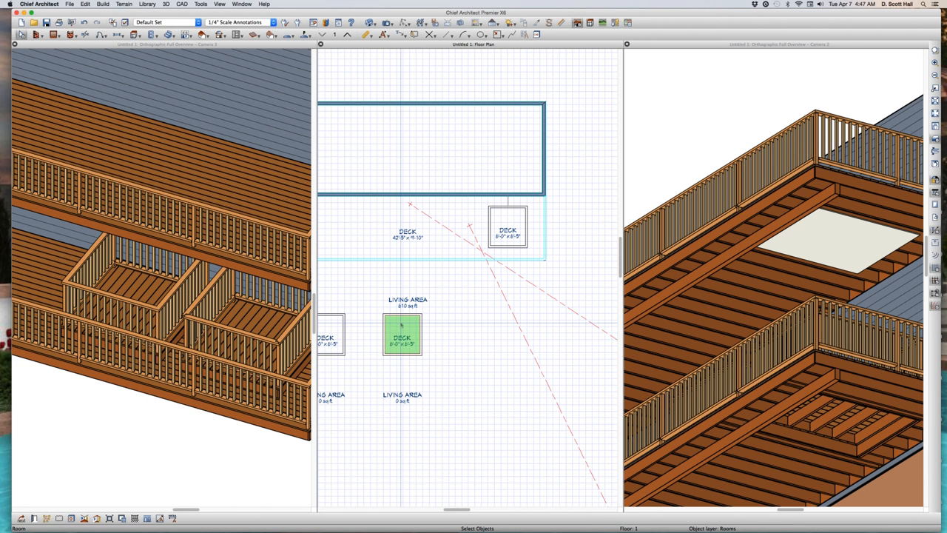
{"action": "double_click", "coordinate": [401, 325]}
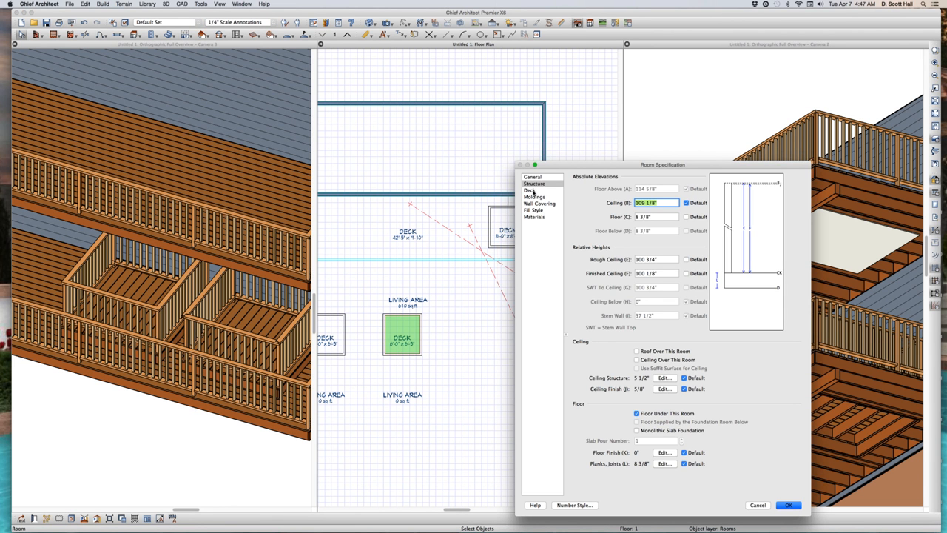
{"action": "left_click", "coordinate": [529, 190]}
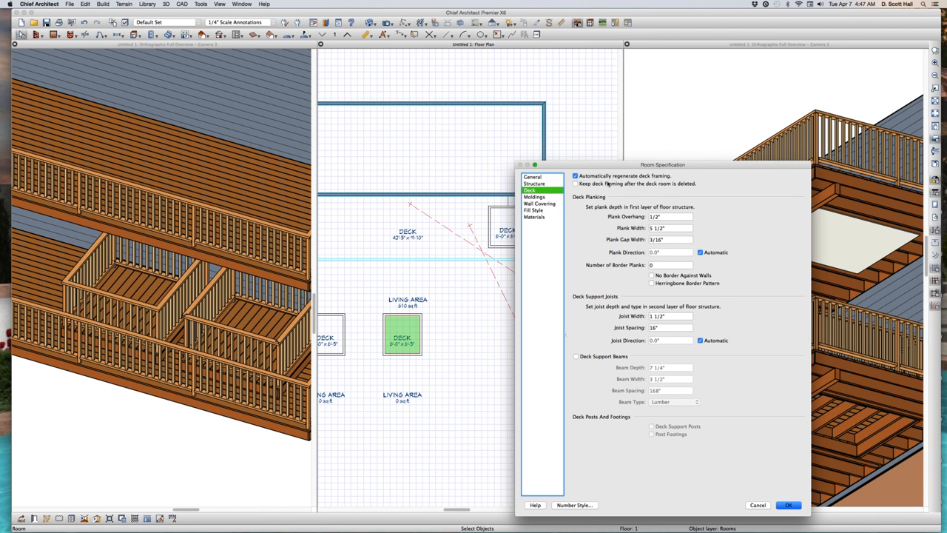
{"action": "left_click", "coordinate": [607, 184]}
{"action": "left_click", "coordinate": [606, 177]}
{"action": "left_click", "coordinate": [765, 507]}
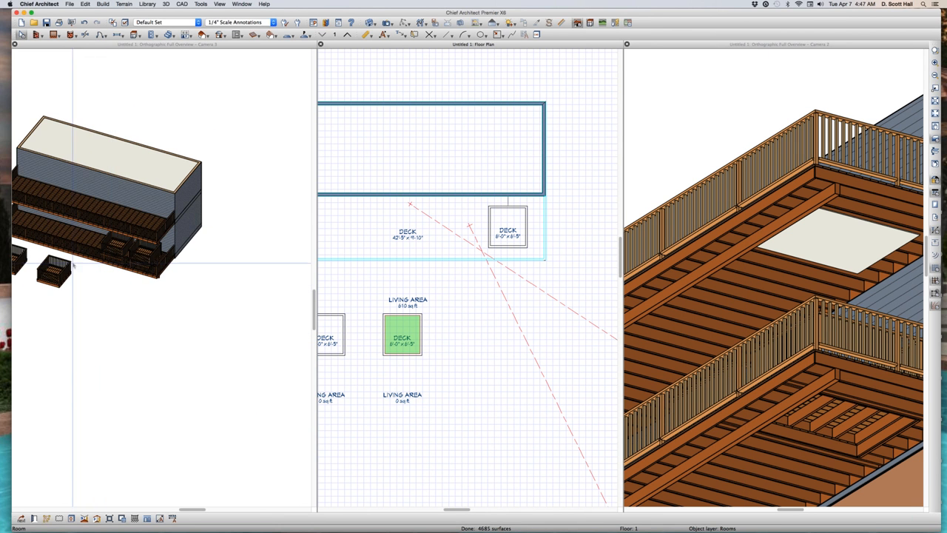
Turn on display of the "Framing, Deck Framing" and "Framing, Deck Planking" layers in the Default Set
{"action": "scroll", "coordinate": [45, 261], "scroll_direction": "up", "scroll_amount": 3}
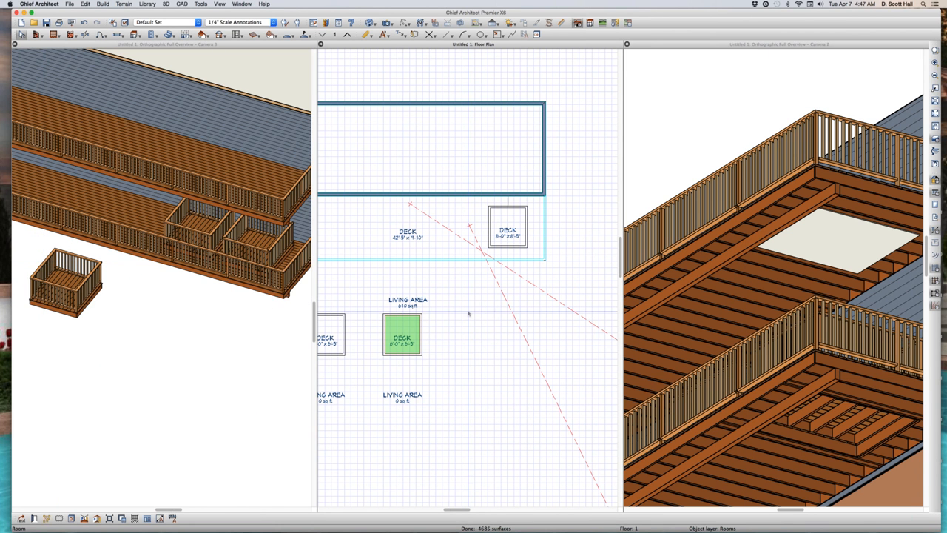
{"action": "left_click", "coordinate": [438, 288]}
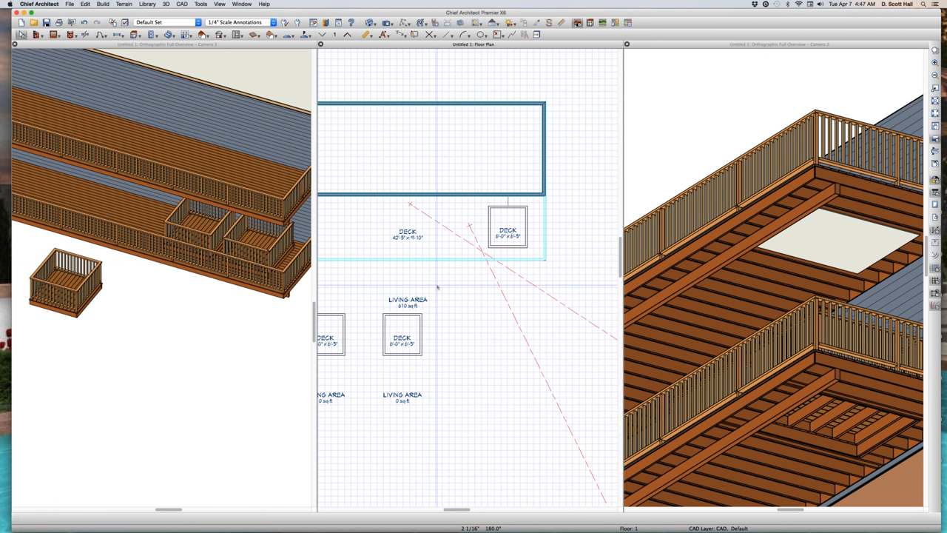
{"action": "left_click", "coordinate": [404, 313]}
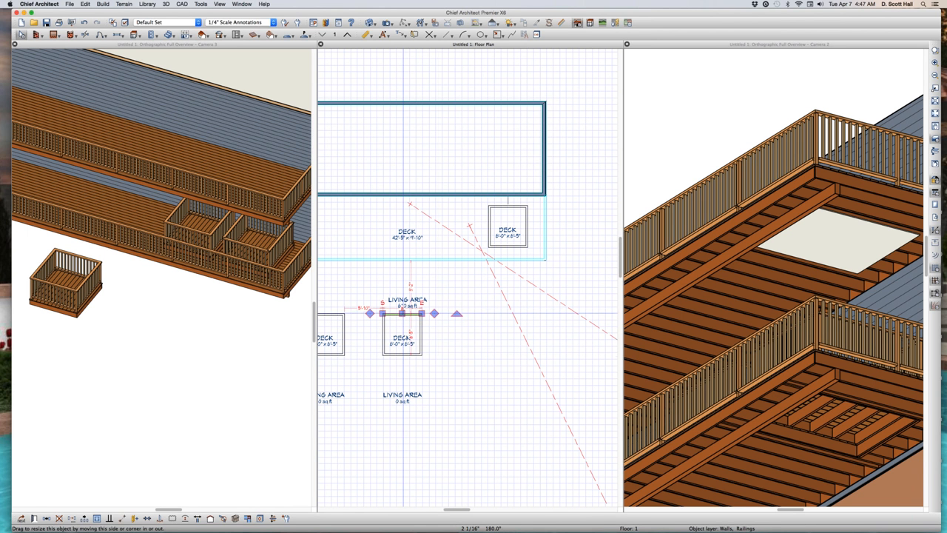
{"action": "left_click", "coordinate": [441, 336]}
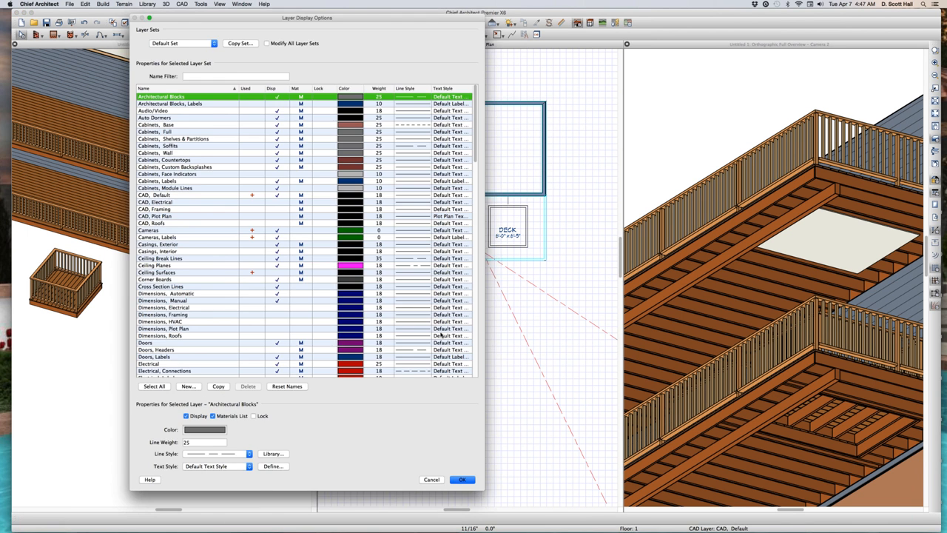
{"action": "type", "text": "fr"}
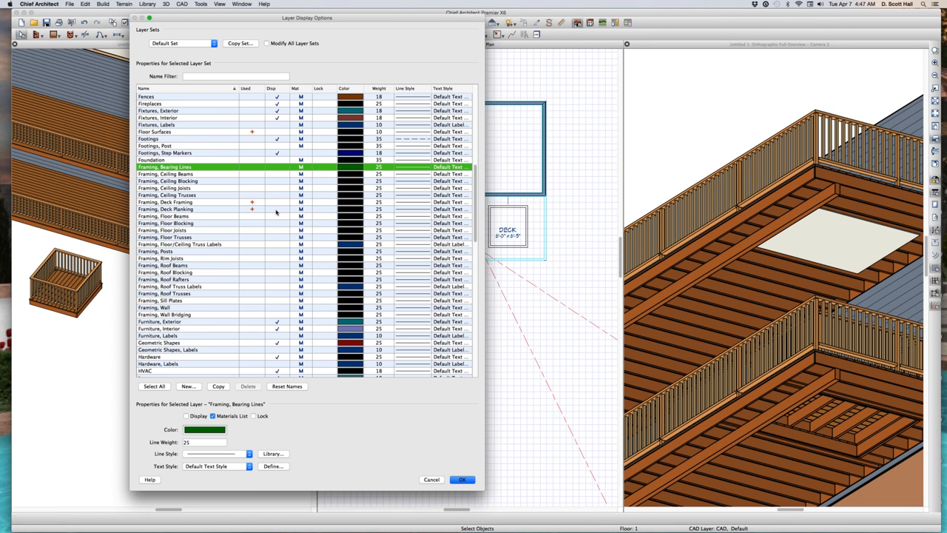
{"action": "left_click", "coordinate": [277, 209]}
{"action": "left_click", "coordinate": [277, 202]}
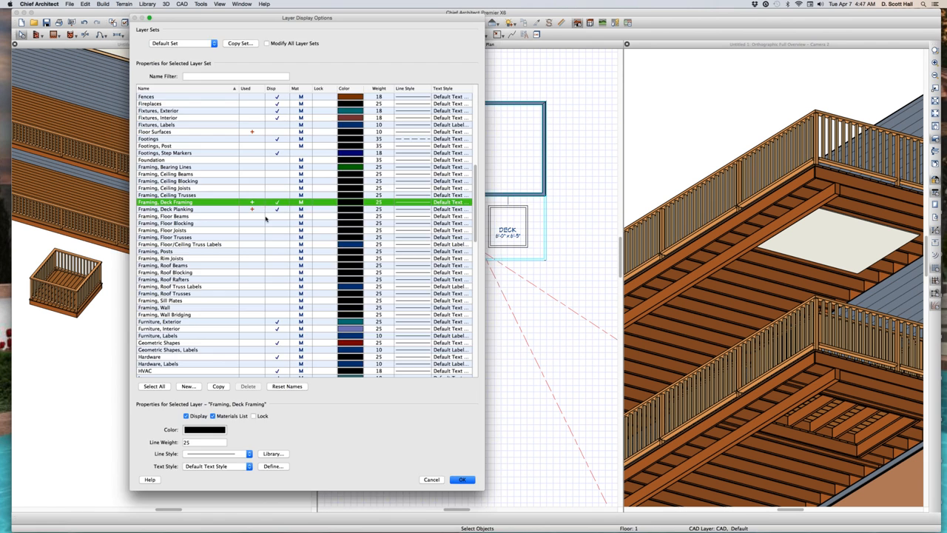
{"action": "key", "text": "Return"}
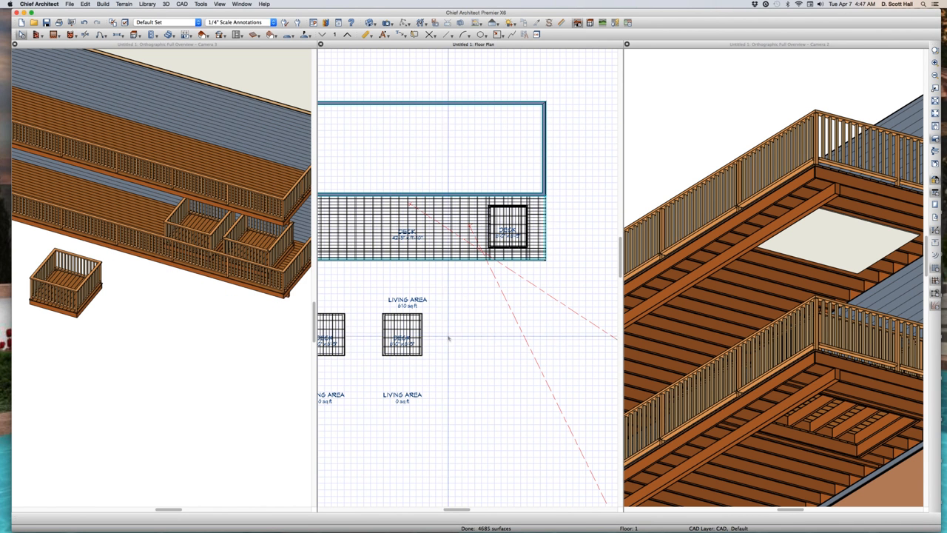
Try No Room Definition on the east railing of the small deck below the larger deck, and undo it
{"action": "left_click", "coordinate": [421, 335]}
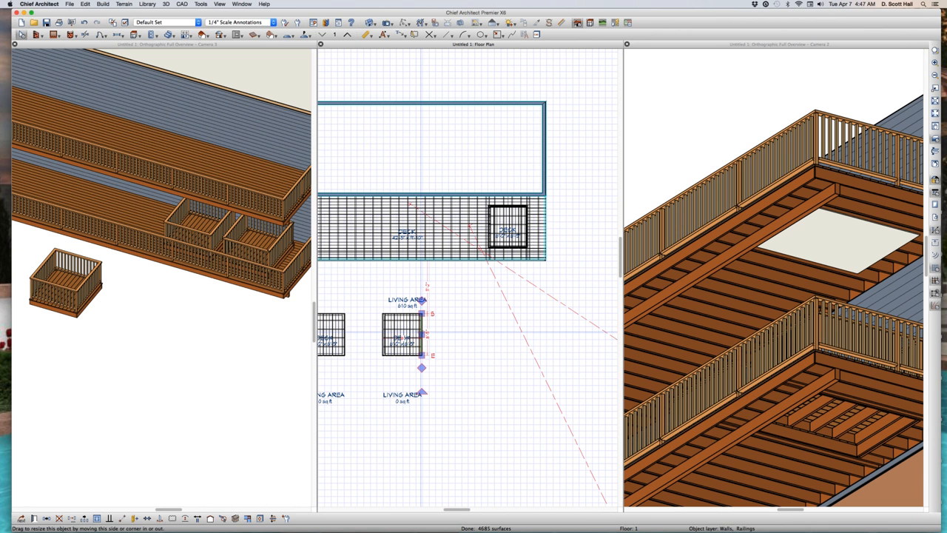
{"action": "double_click", "coordinate": [421, 335]}
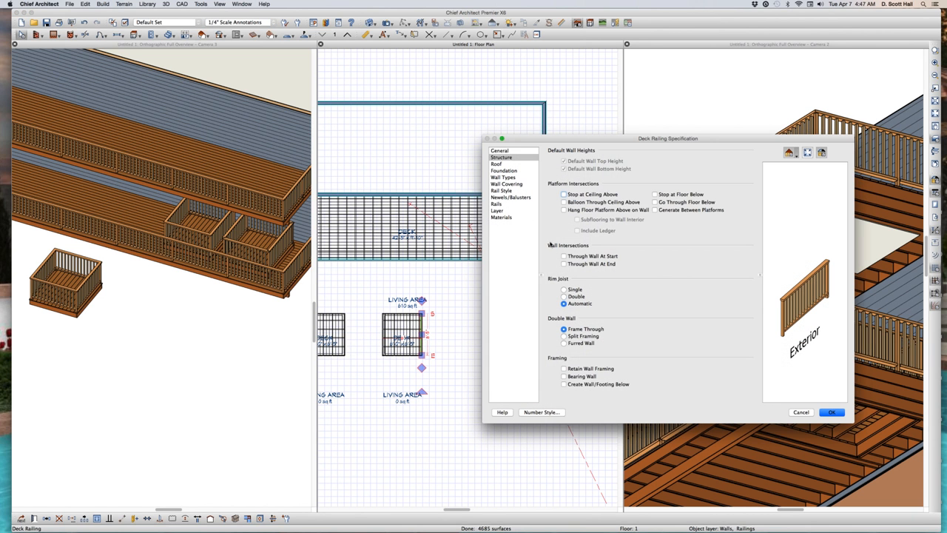
{"action": "left_click", "coordinate": [508, 152]}
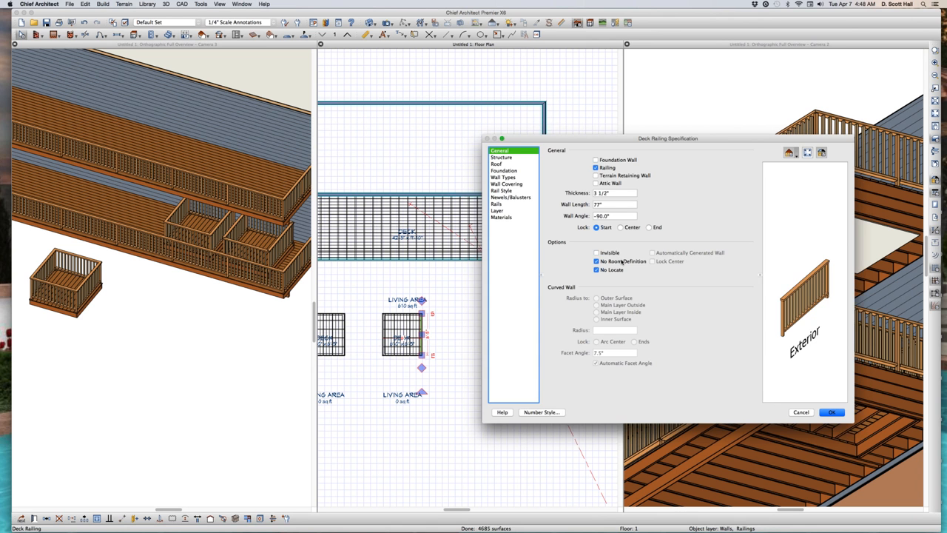
{"action": "key", "text": "Return"}
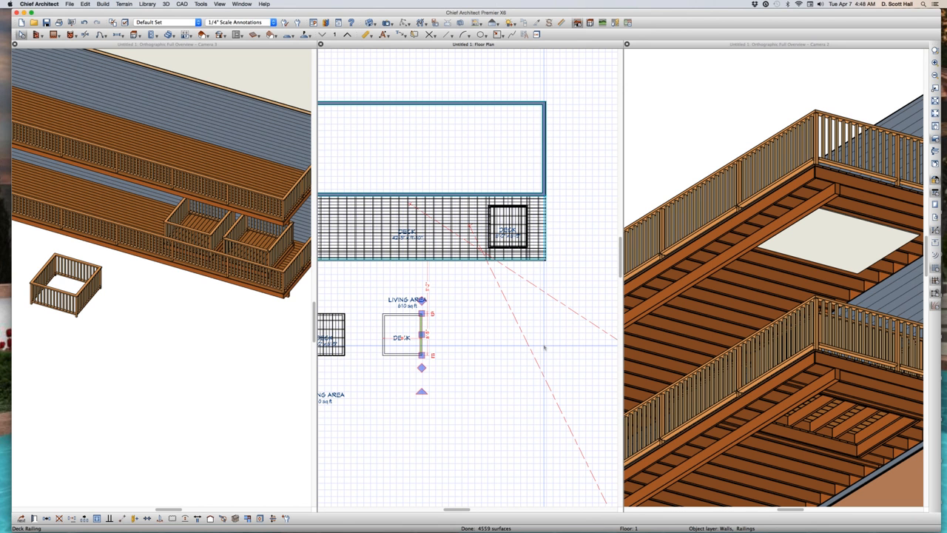
{"action": "key", "text": "super+z"}
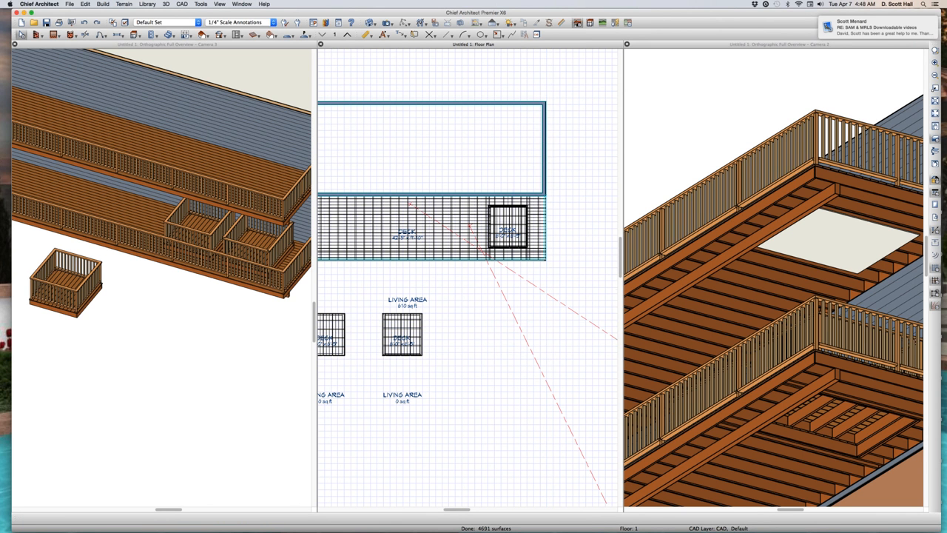
Disable automatic deck framing regeneration for that small deck room and enable keeping deck framing after the deck room is deleted
{"action": "left_click", "coordinate": [402, 333]}
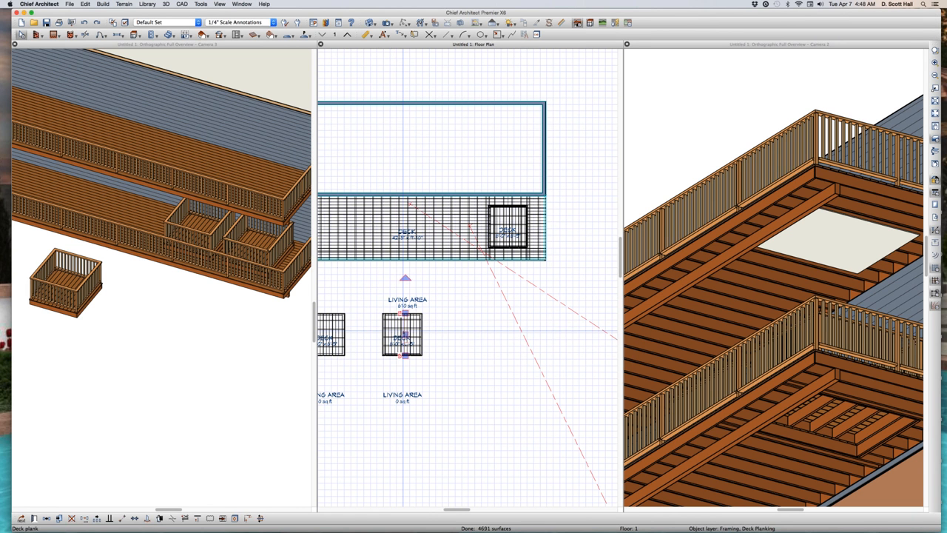
{"action": "key", "text": "Tab"}
{"action": "key", "text": "Tab"}
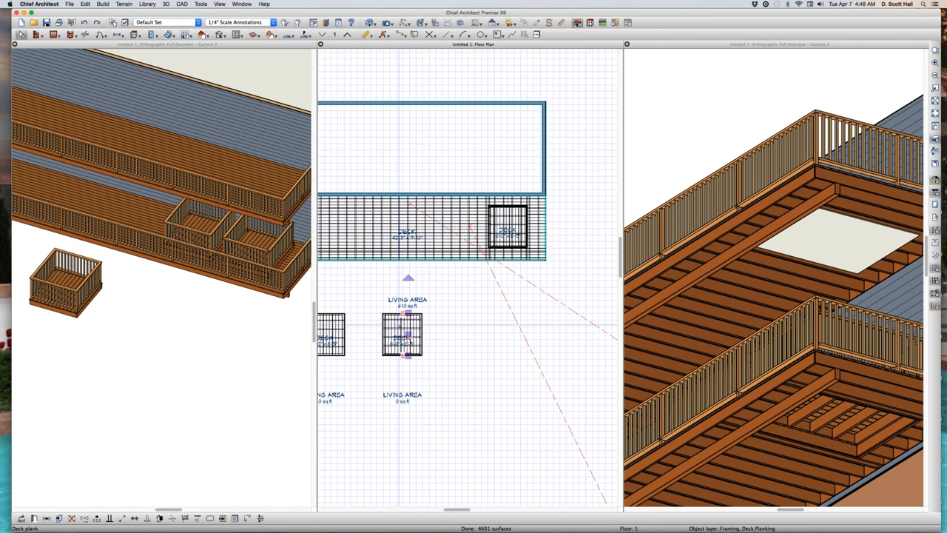
{"action": "key", "text": "Tab"}
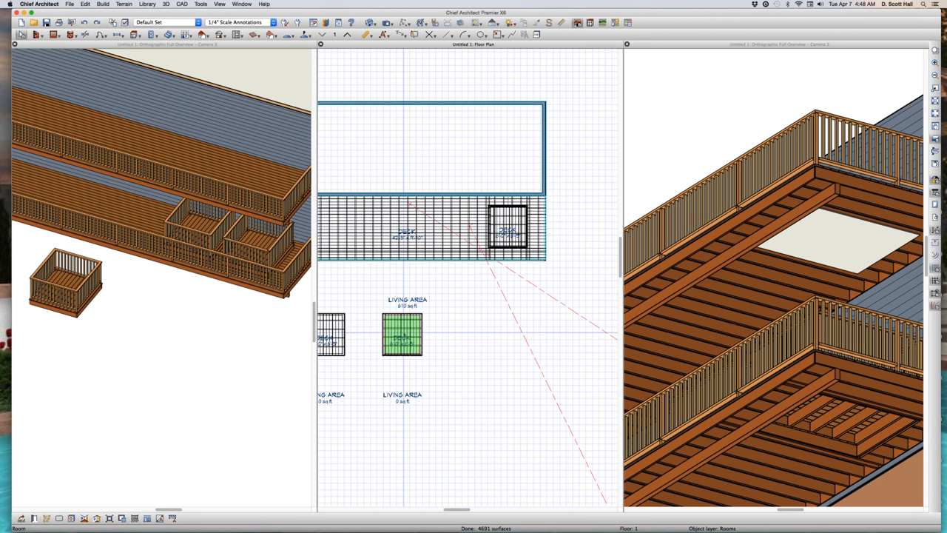
{"action": "key", "text": "super+e"}
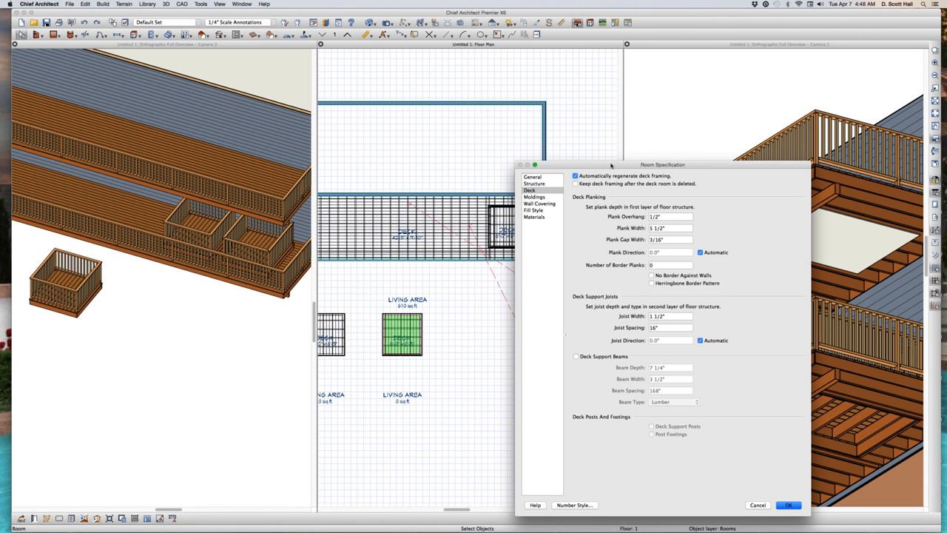
{"action": "left_click", "coordinate": [602, 176]}
{"action": "left_click", "coordinate": [617, 183]}
{"action": "left_click", "coordinate": [789, 505]}
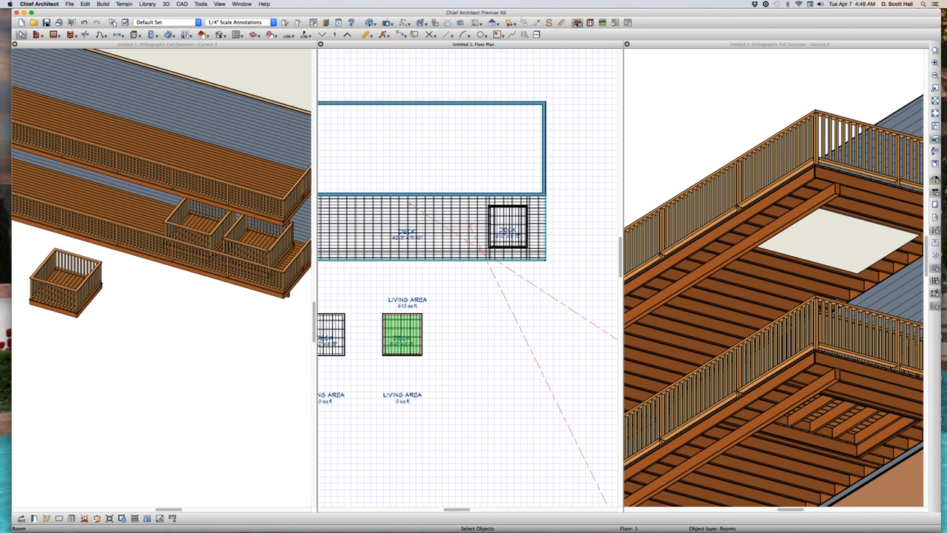
Check the deck framing options in the same small deck's room specification without changing them
{"action": "left_click", "coordinate": [474, 385]}
{"action": "left_click", "coordinate": [410, 333]}
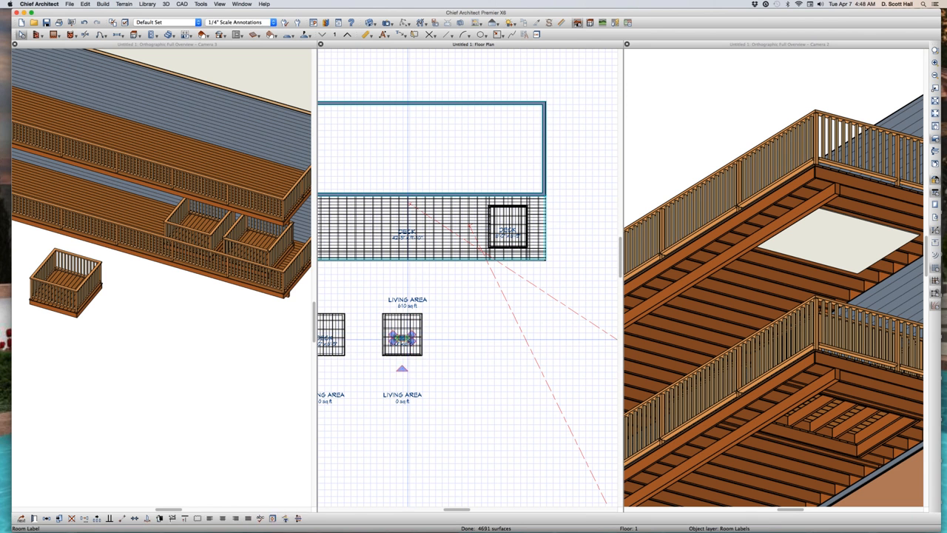
{"action": "key", "text": "Tab"}
{"action": "key", "text": "Tab"}
{"action": "key", "text": "Tab"}
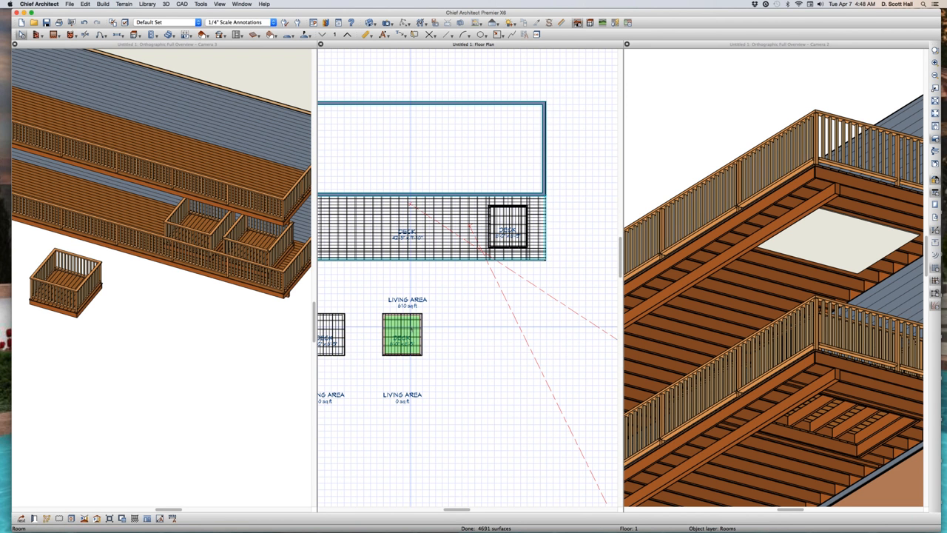
{"action": "double_click", "coordinate": [410, 330]}
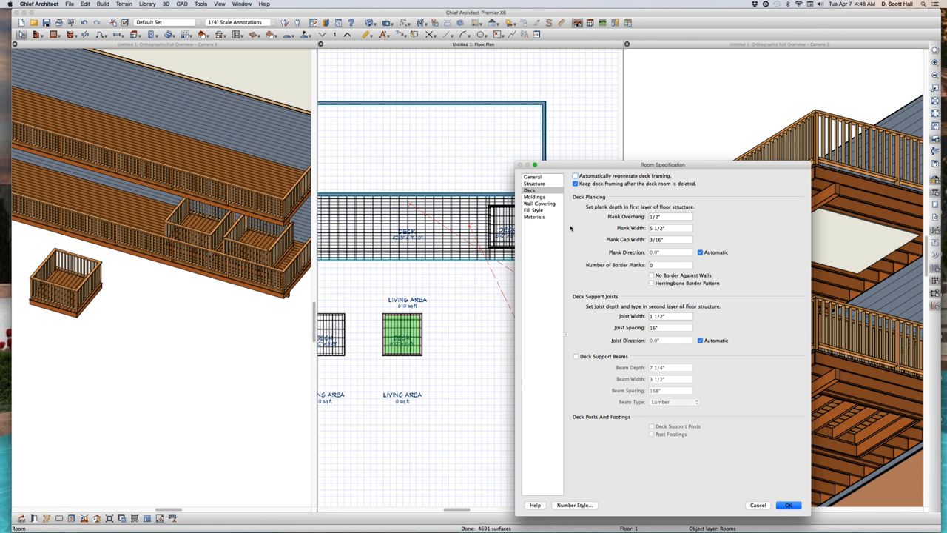
{"action": "left_click", "coordinate": [758, 505]}
Set the small deck's east railing to No Room Definition in its deck railing specification
{"action": "left_click", "coordinate": [425, 335]}
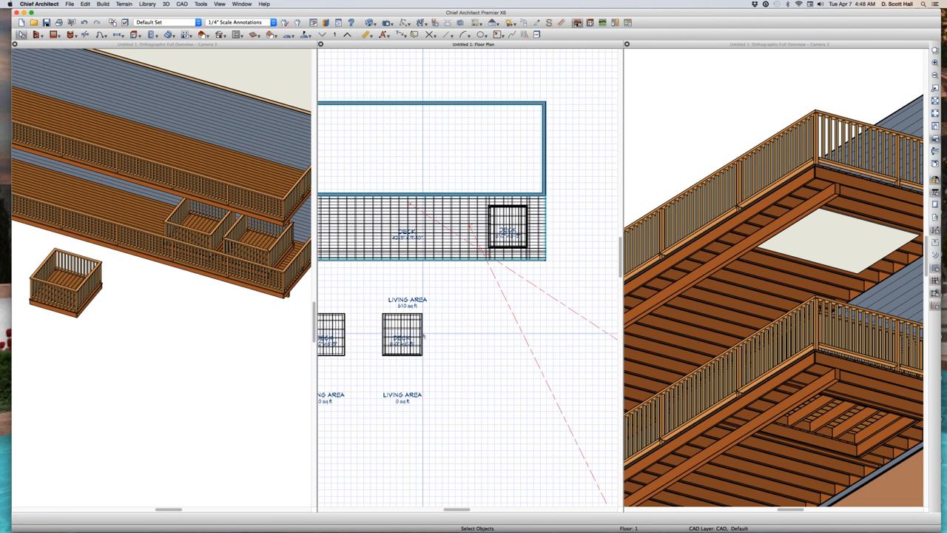
{"action": "left_click", "coordinate": [421, 335]}
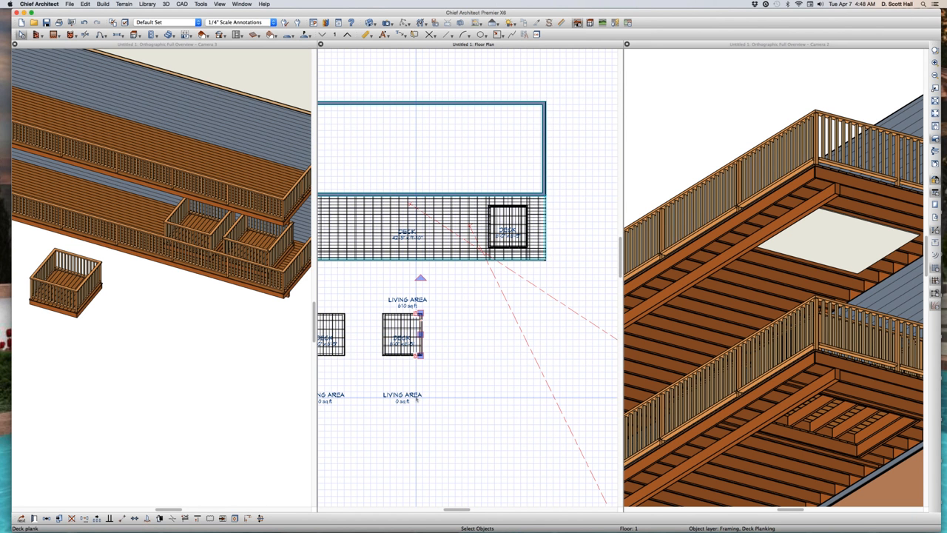
{"action": "key", "text": "w"}
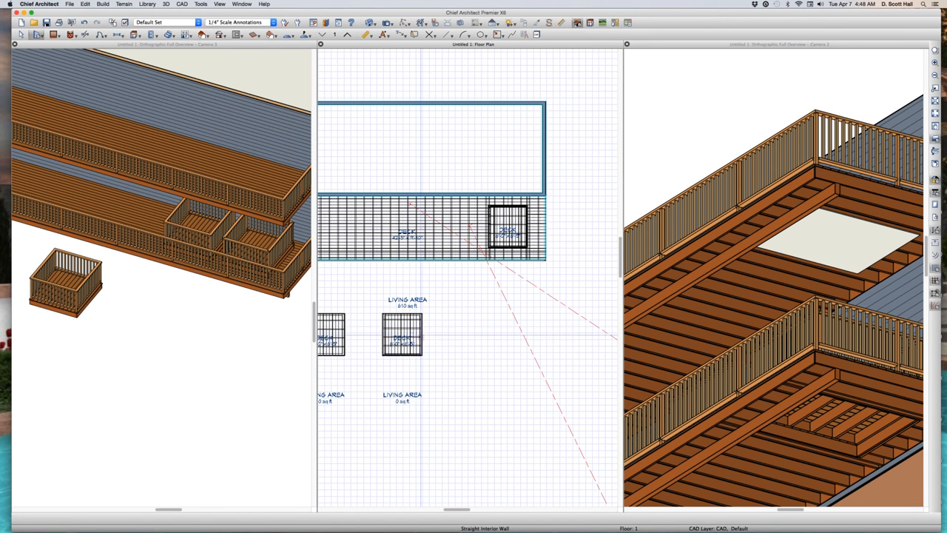
{"action": "left_click", "coordinate": [422, 337]}
{"action": "double_click", "coordinate": [421, 336]}
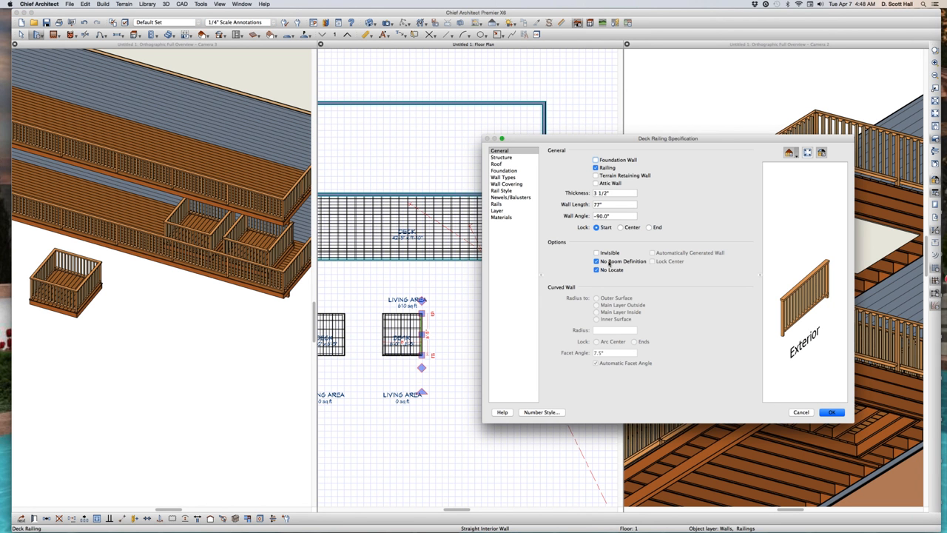
{"action": "left_click", "coordinate": [610, 264]}
{"action": "key", "text": "Return"}
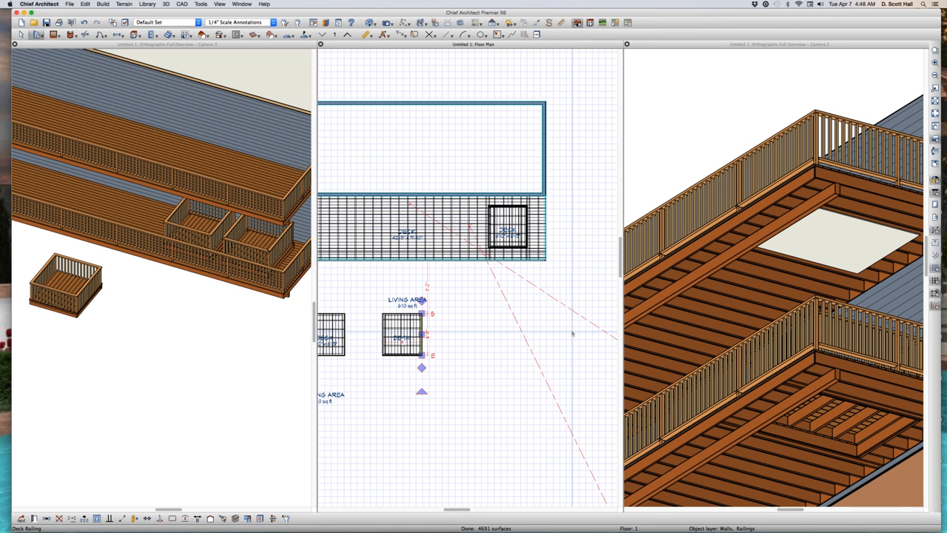
{"action": "key", "text": "space"}
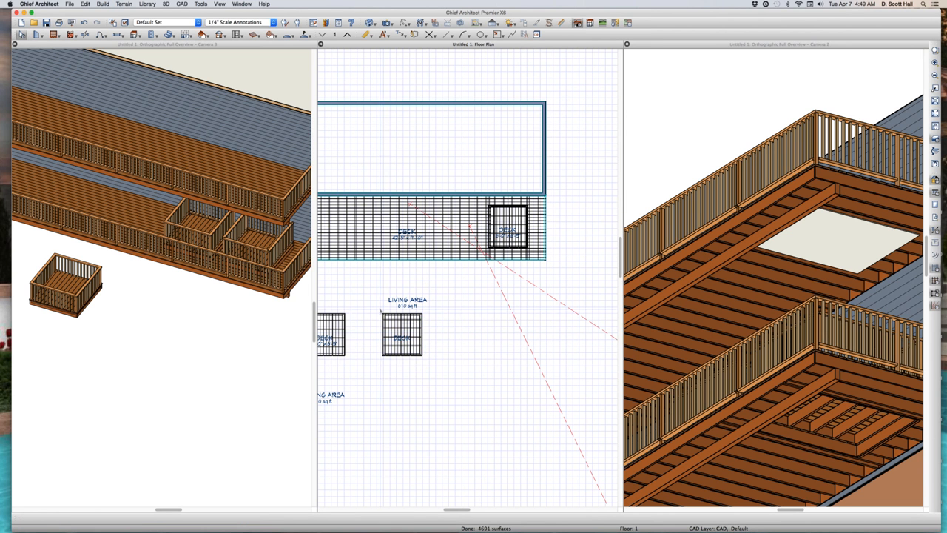
Copy the small deck with its railings, framing and planking from below into the larger deck, west of the small deck already there
{"action": "left_click_drag", "start_coordinate": [367, 307], "coordinate": [433, 378]}
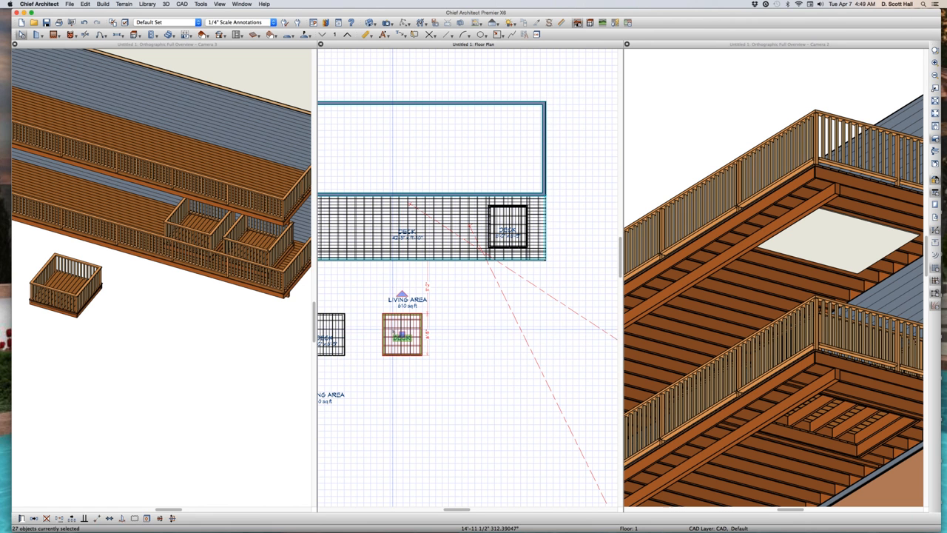
{"action": "left_click_drag", "start_coordinate": [400, 337], "coordinate": [399, 231]}
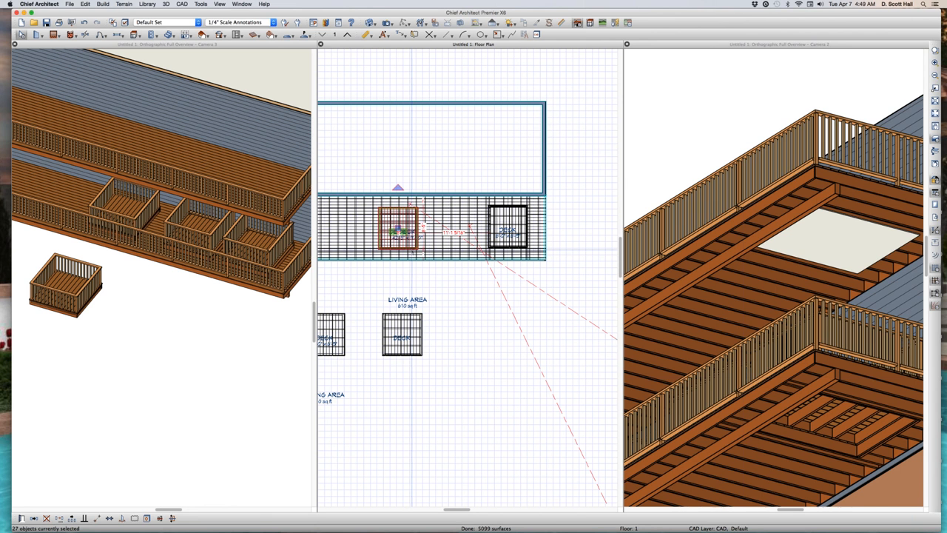
{"action": "scroll", "coordinate": [815, 359], "scroll_direction": "down", "scroll_amount": 5}
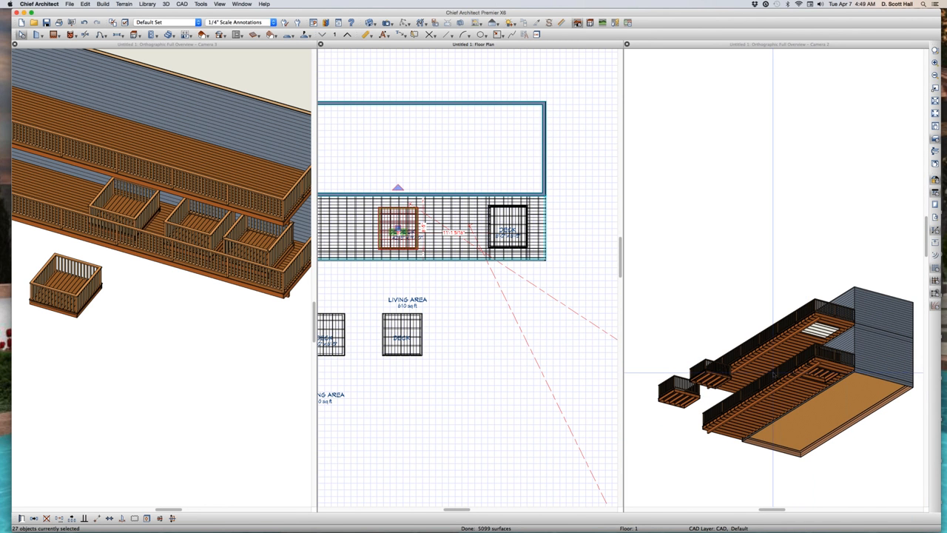
{"action": "scroll", "coordinate": [106, 326], "scroll_direction": "up", "scroll_amount": 3}
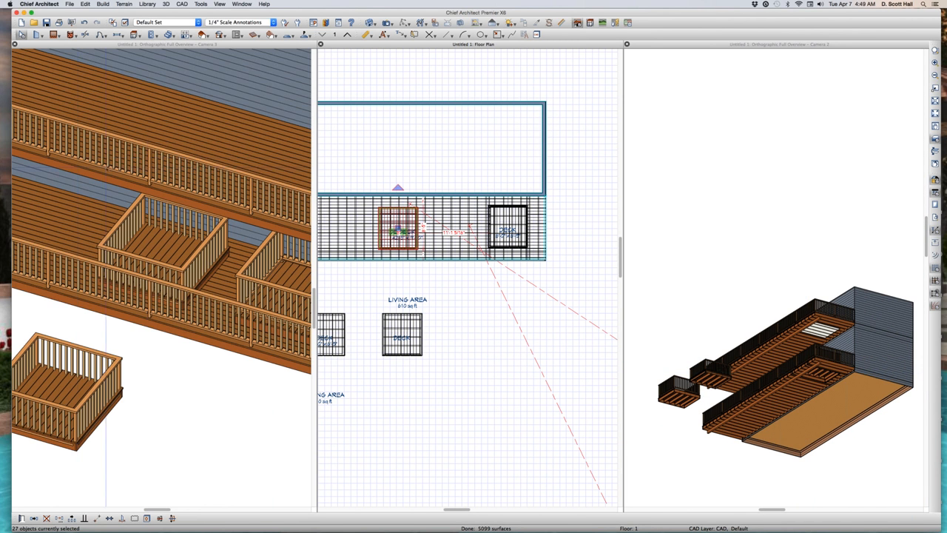
{"action": "scroll", "coordinate": [106, 326], "scroll_direction": "up", "scroll_amount": 5}
{"action": "scroll", "coordinate": [106, 325], "scroll_direction": "down", "scroll_amount": 5}
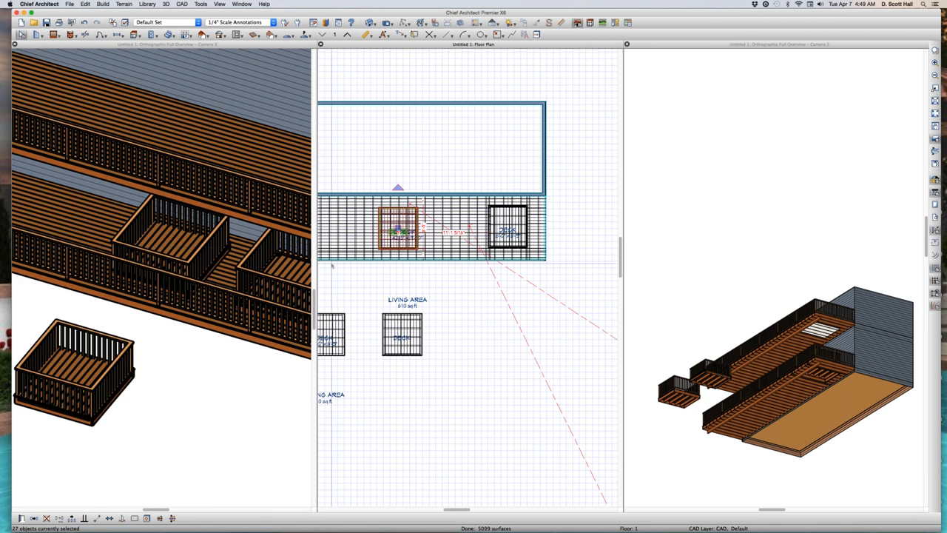
{"action": "scroll", "coordinate": [435, 267], "scroll_direction": "down", "scroll_amount": 3}
{"action": "key", "text": "Escape"}
Cut a backclipped cross section through the larger deck facing the house and examine how the small decks' framing and railings sit on it
{"action": "key", "text": "b"}
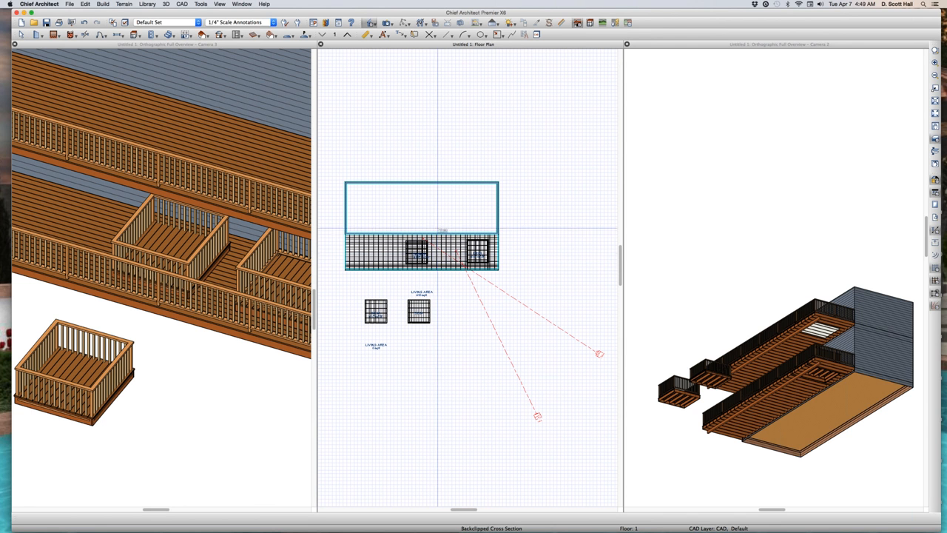
{"action": "left_click_drag", "start_coordinate": [446, 253], "coordinate": [451, 220]}
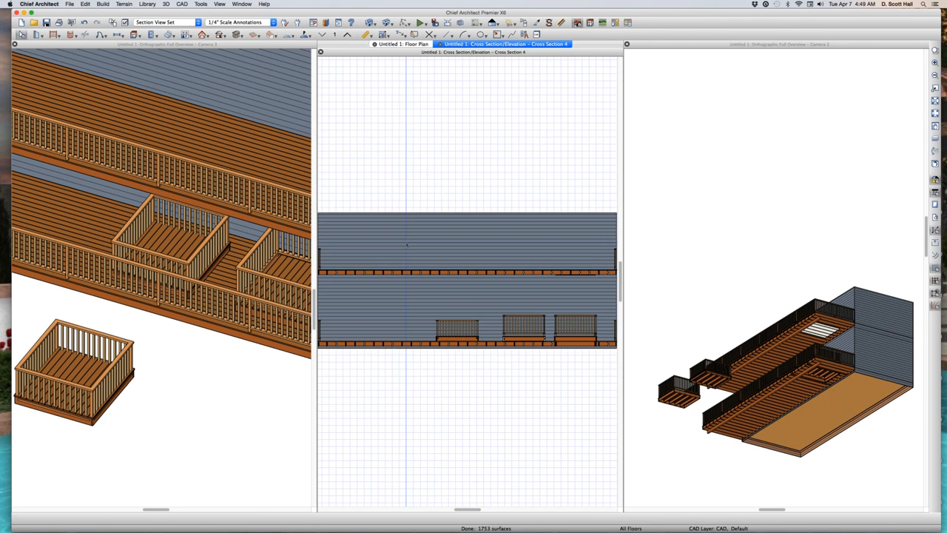
{"action": "scroll", "coordinate": [497, 359], "scroll_direction": "up", "scroll_amount": 3}
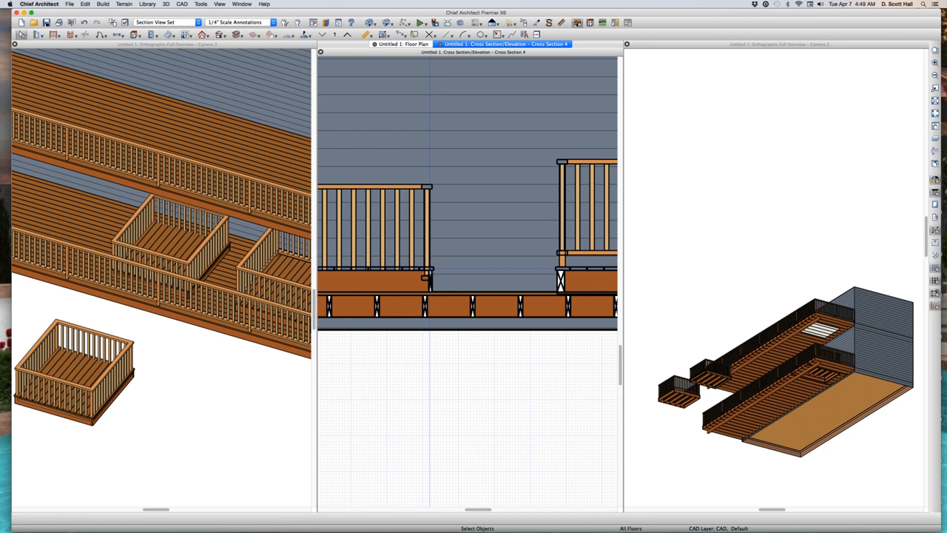
{"action": "scroll", "coordinate": [430, 281], "scroll_direction": "down", "scroll_amount": 5}
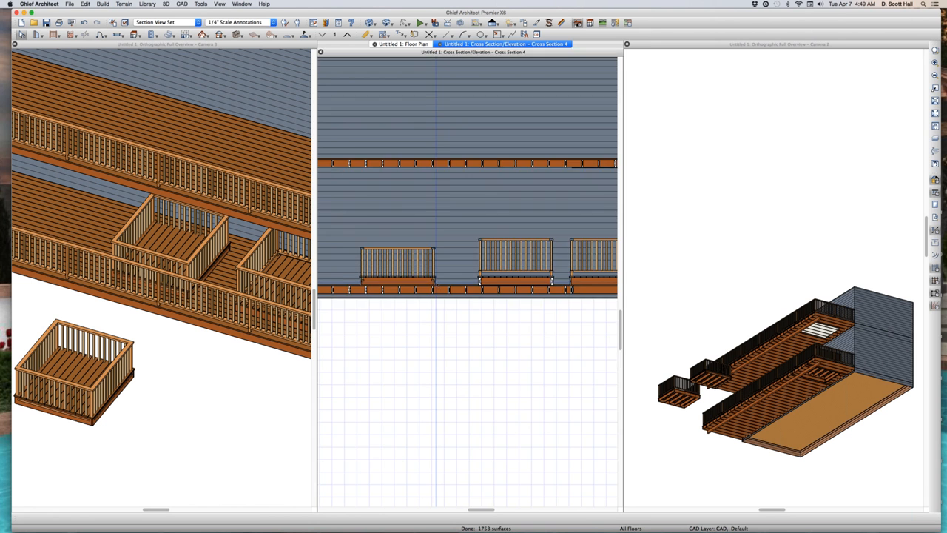
{"action": "scroll", "coordinate": [435, 278], "scroll_direction": "up", "scroll_amount": 1}
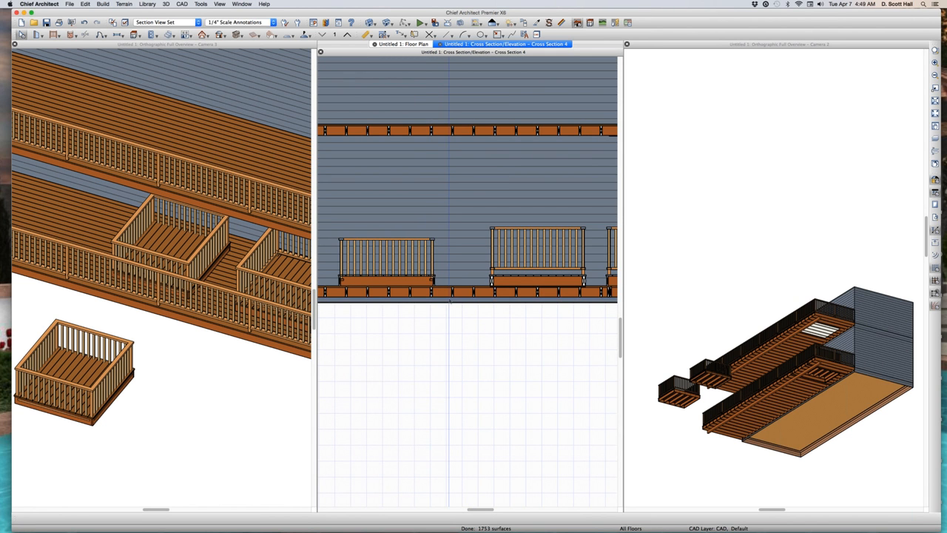
{"action": "scroll", "coordinate": [453, 300], "scroll_direction": "up", "scroll_amount": 2}
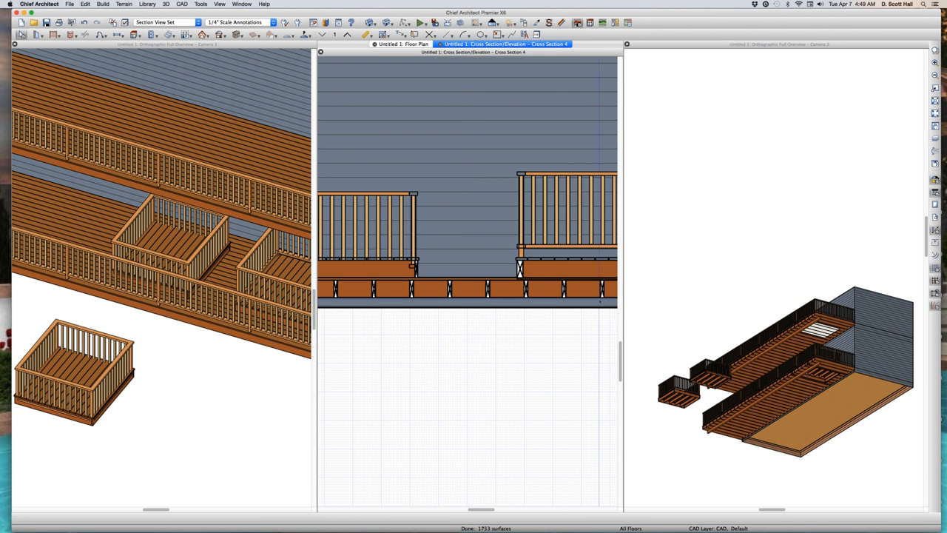
{"action": "scroll", "coordinate": [516, 300], "scroll_direction": "up", "scroll_amount": 1}
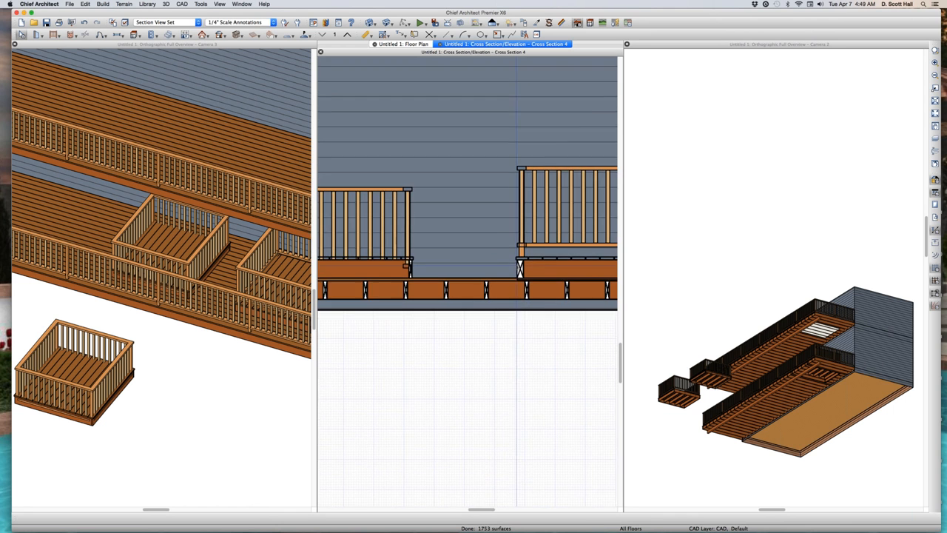
{"action": "scroll", "coordinate": [518, 259], "scroll_direction": "up", "scroll_amount": 2}
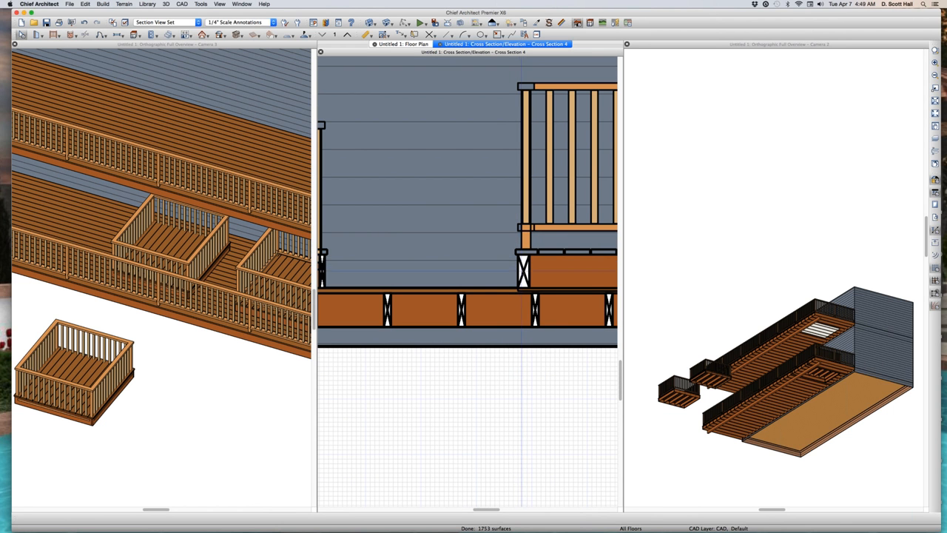
{"action": "scroll", "coordinate": [524, 276], "scroll_direction": "down", "scroll_amount": 3}
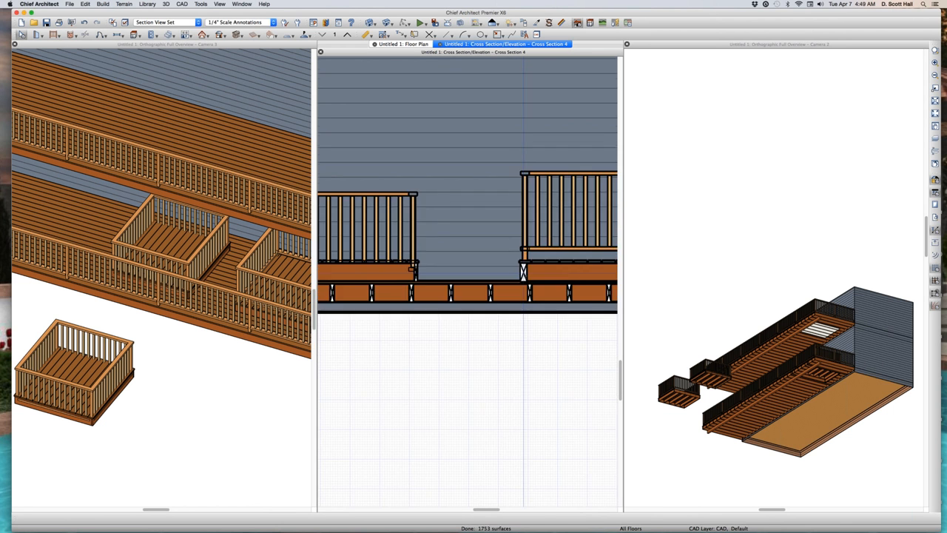
{"action": "scroll", "coordinate": [447, 262], "scroll_direction": "up", "scroll_amount": 2}
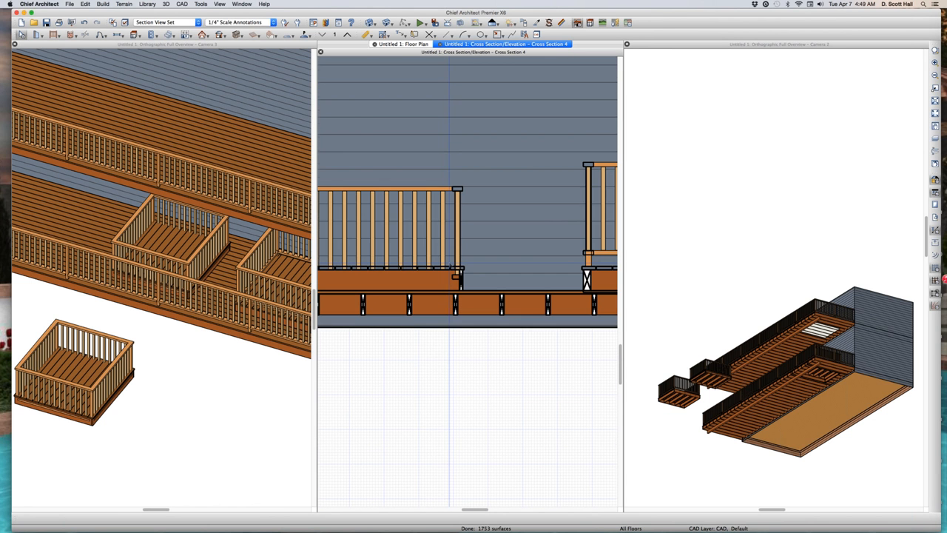
{"action": "left_click", "coordinate": [461, 282]}
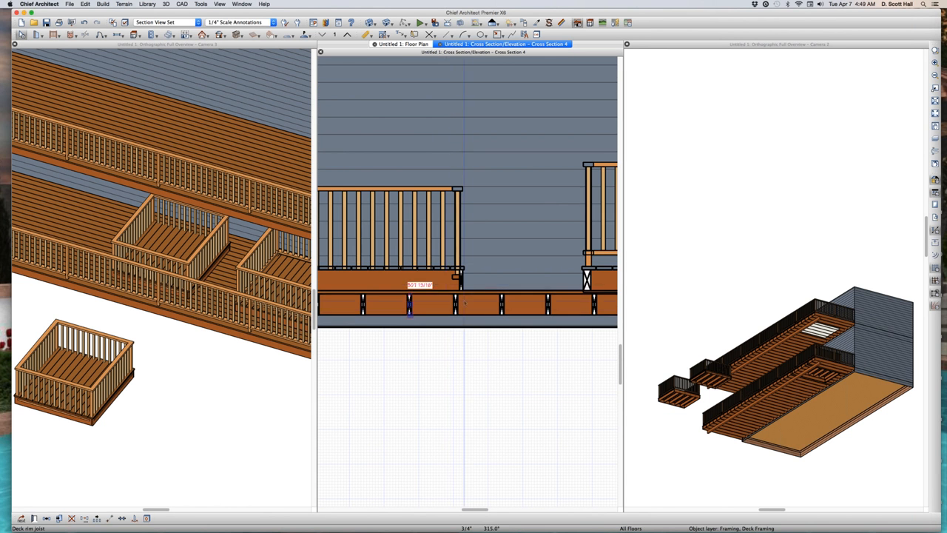
{"action": "scroll", "coordinate": [462, 284], "scroll_direction": "down", "scroll_amount": 4}
{"action": "key", "text": "super+w"}
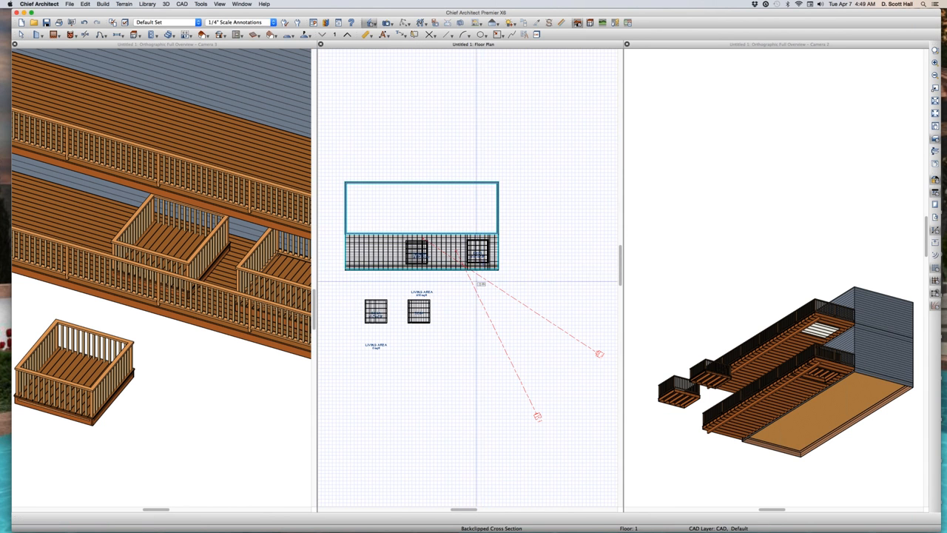
Change the color of the "Framing, Deck Framing" layer to red through a deck joist's layer properties
{"action": "scroll", "coordinate": [412, 241], "scroll_direction": "up", "scroll_amount": 4}
{"action": "scroll", "coordinate": [411, 242], "scroll_direction": "up", "scroll_amount": 1}
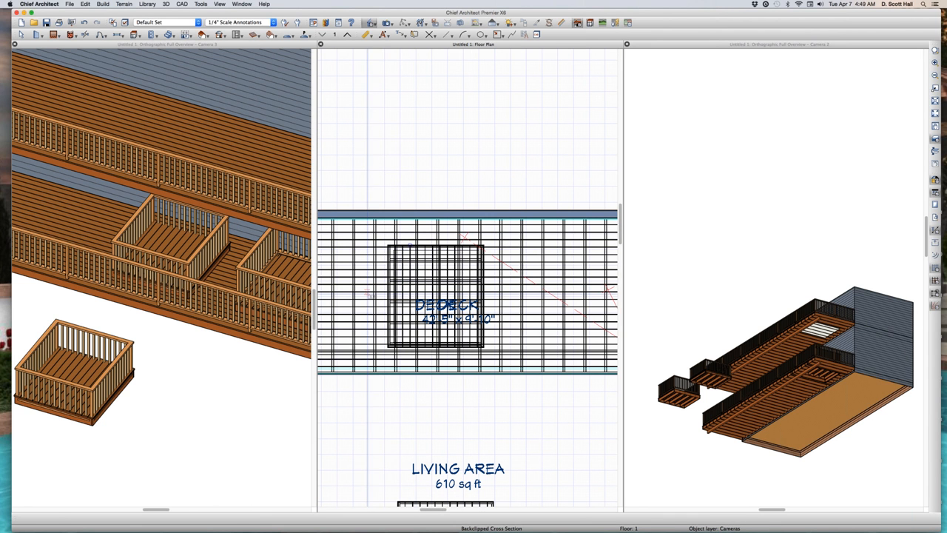
{"action": "left_click", "coordinate": [373, 235]}
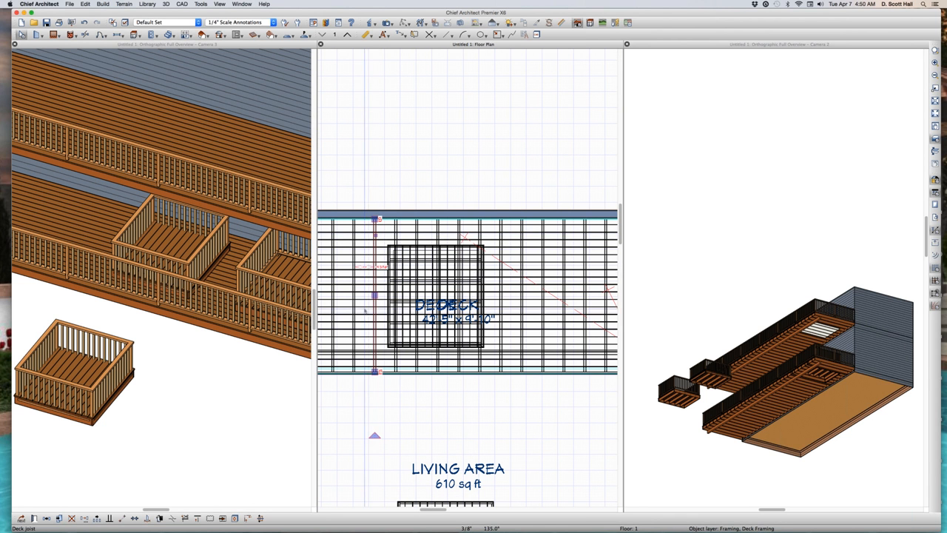
{"action": "key", "text": "l"}
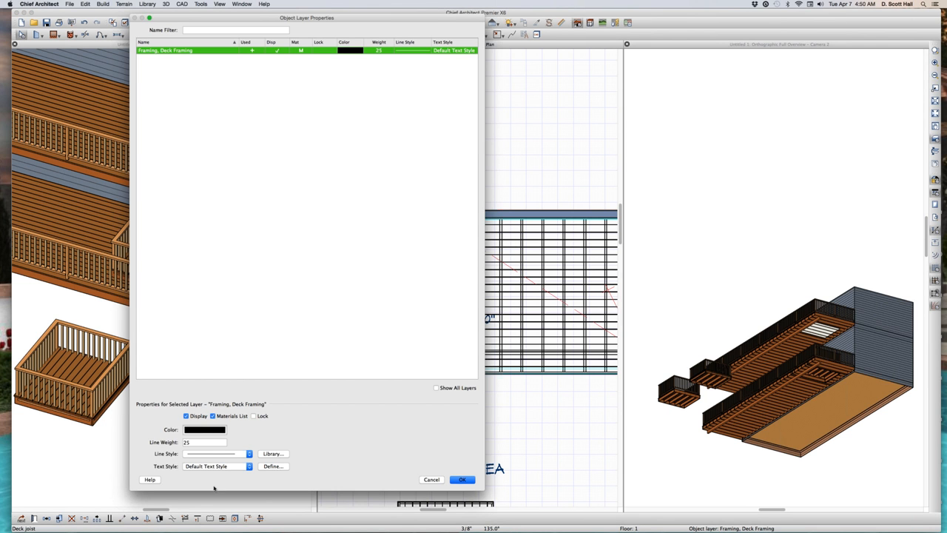
{"action": "left_click", "coordinate": [209, 430]}
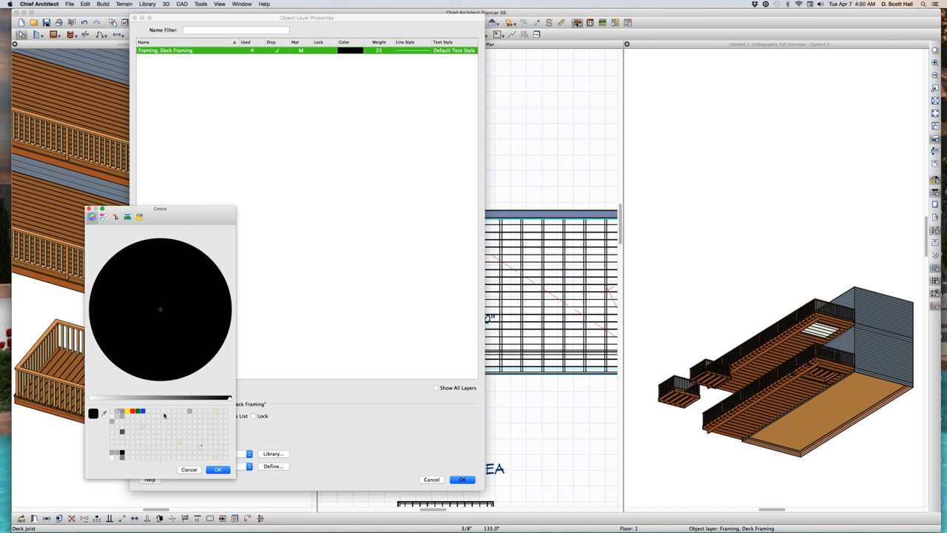
{"action": "left_click", "coordinate": [133, 412]}
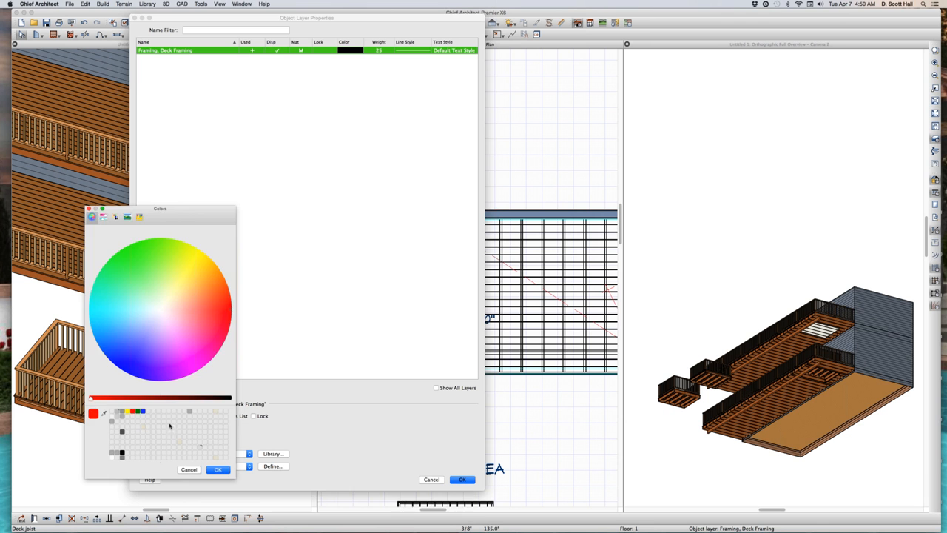
{"action": "left_click", "coordinate": [217, 470]}
{"action": "left_click", "coordinate": [463, 480]}
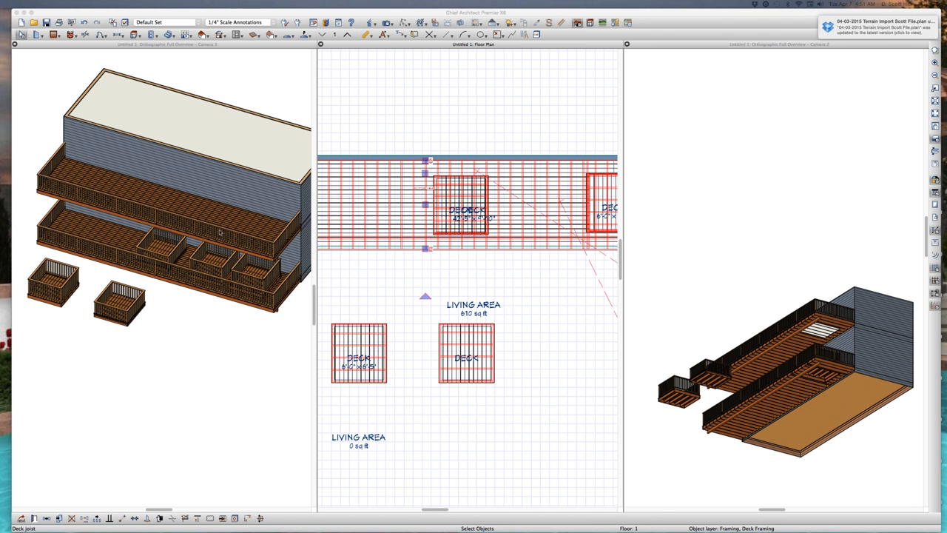
Set the railing height of the copied small deck's east railing to 44 3/8" in its deck railing specification
{"action": "scroll", "coordinate": [231, 253], "scroll_direction": "down", "scroll_amount": 2}
{"action": "scroll", "coordinate": [231, 253], "scroll_direction": "up", "scroll_amount": 6}
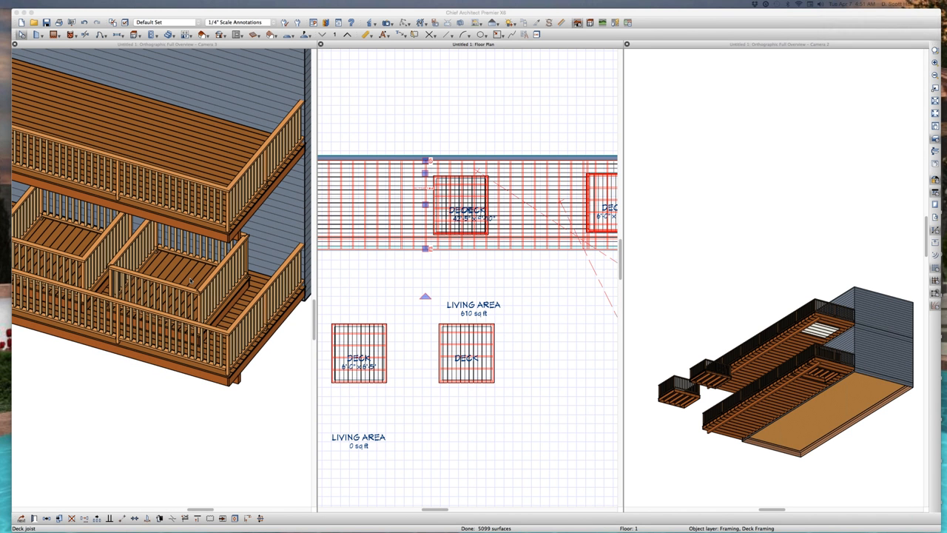
{"action": "scroll", "coordinate": [229, 238], "scroll_direction": "down", "scroll_amount": 3}
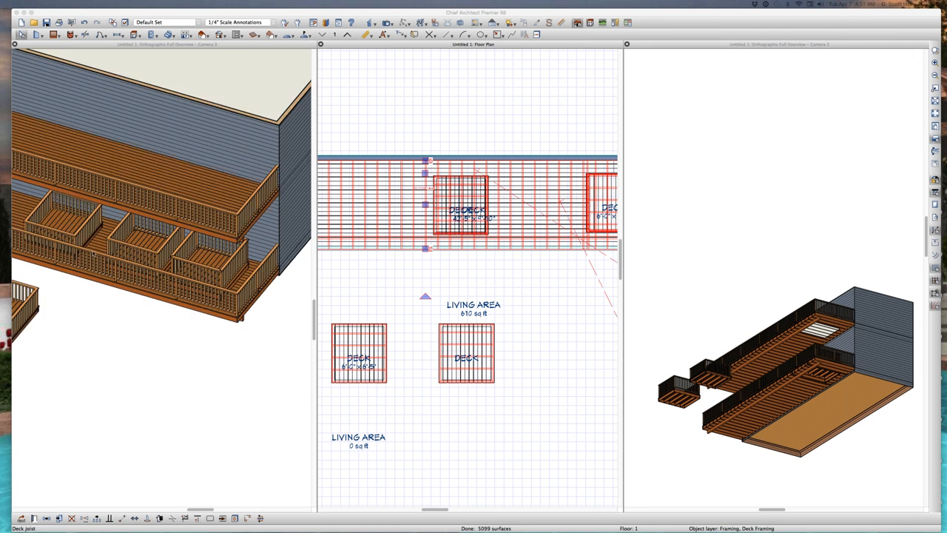
{"action": "scroll", "coordinate": [76, 227], "scroll_direction": "up", "scroll_amount": 3}
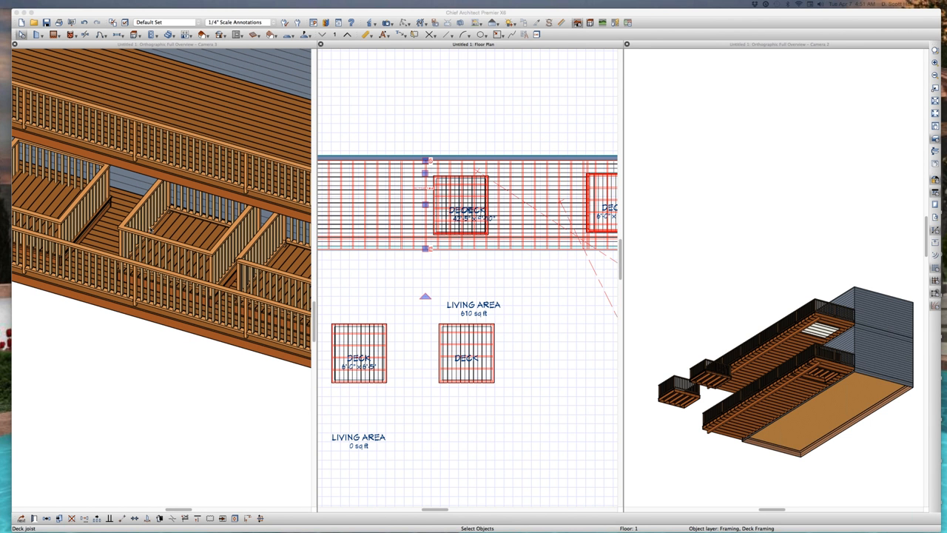
{"action": "scroll", "coordinate": [153, 228], "scroll_direction": "down", "scroll_amount": 3}
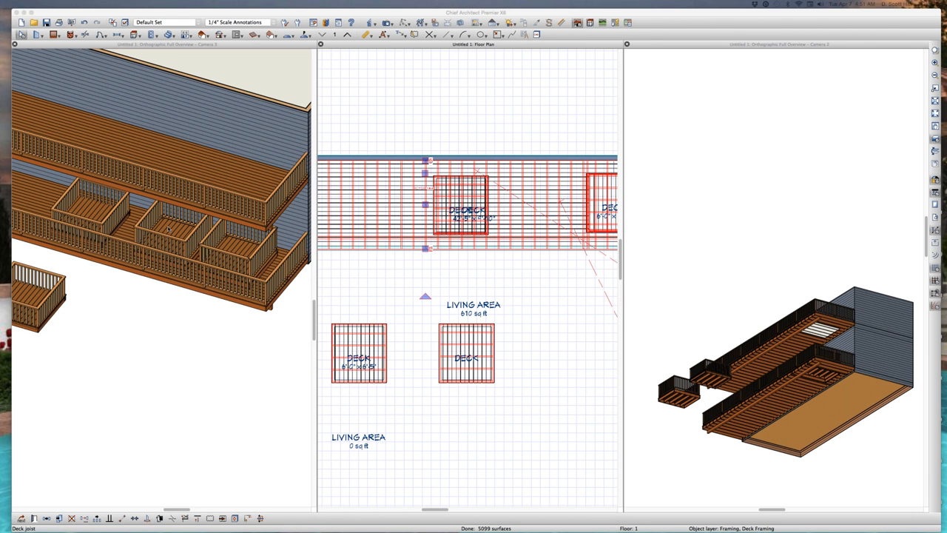
{"action": "scroll", "coordinate": [360, 216], "scroll_direction": "down", "scroll_amount": 2}
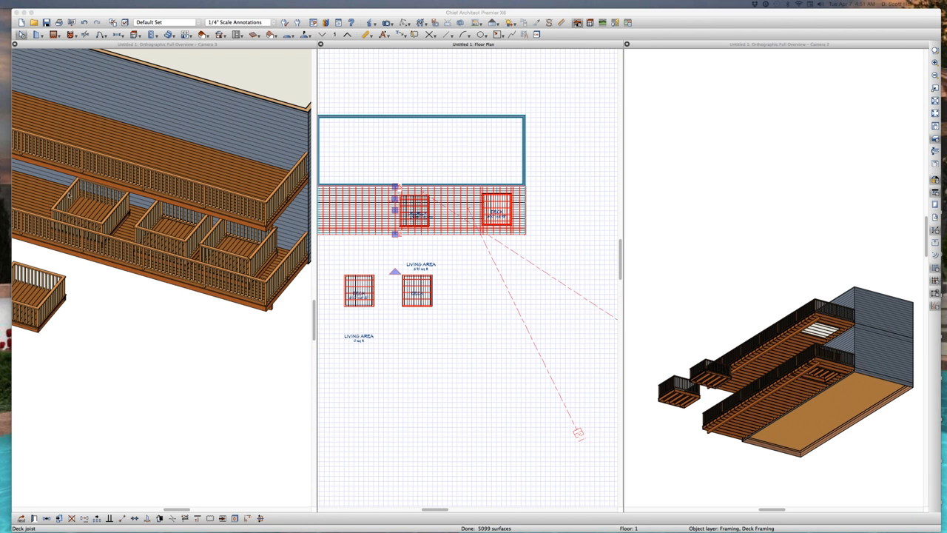
{"action": "scroll", "coordinate": [204, 220], "scroll_direction": "up", "scroll_amount": 5}
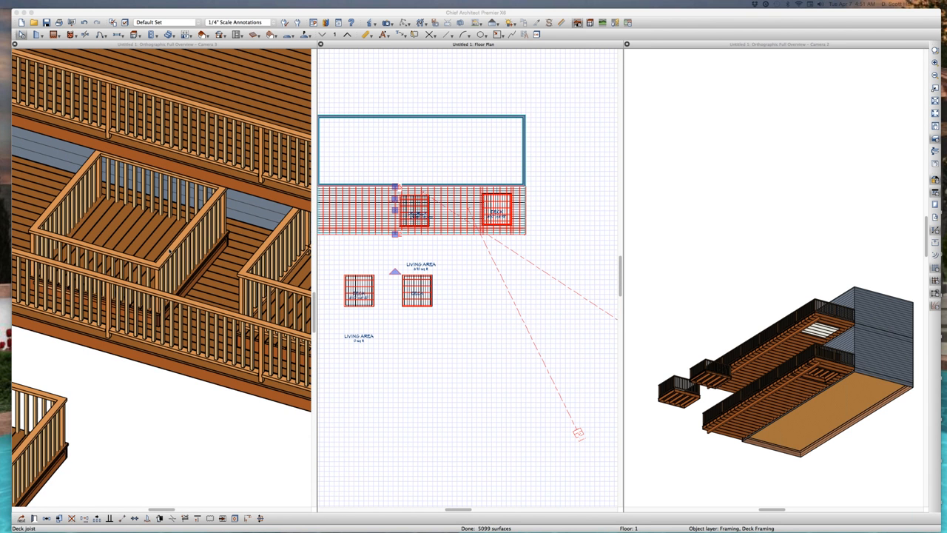
{"action": "left_click", "coordinate": [180, 244]}
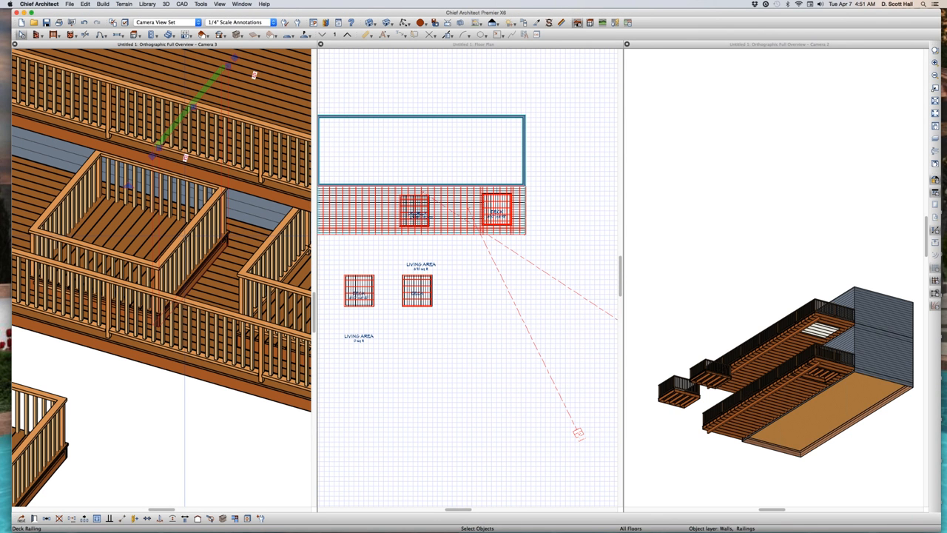
{"action": "double_click", "coordinate": [188, 244]}
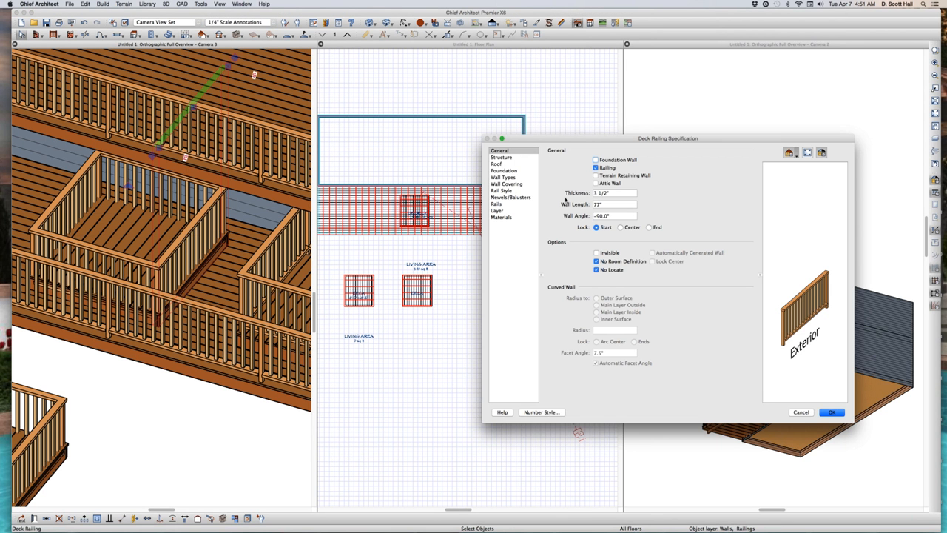
{"action": "left_click", "coordinate": [510, 191]}
{"action": "left_click", "coordinate": [517, 199]}
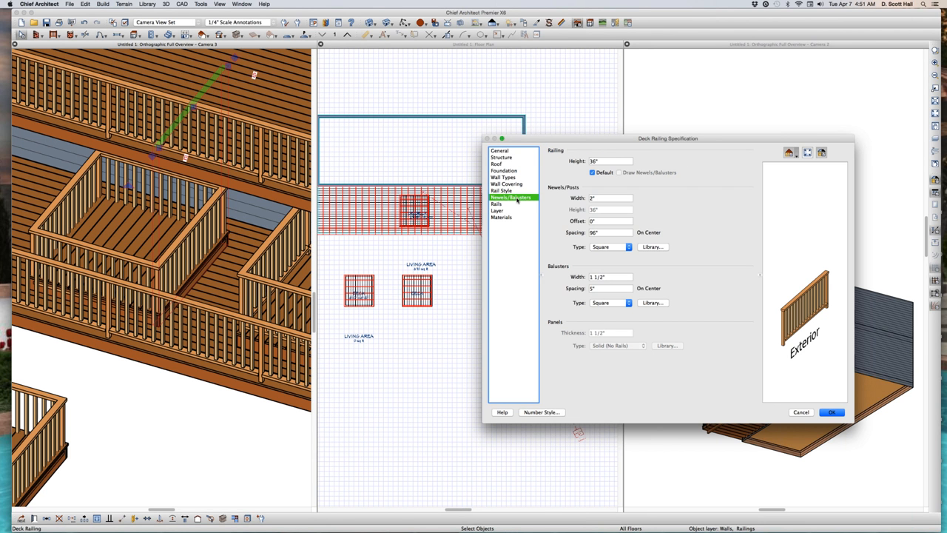
{"action": "left_click", "coordinate": [616, 161]}
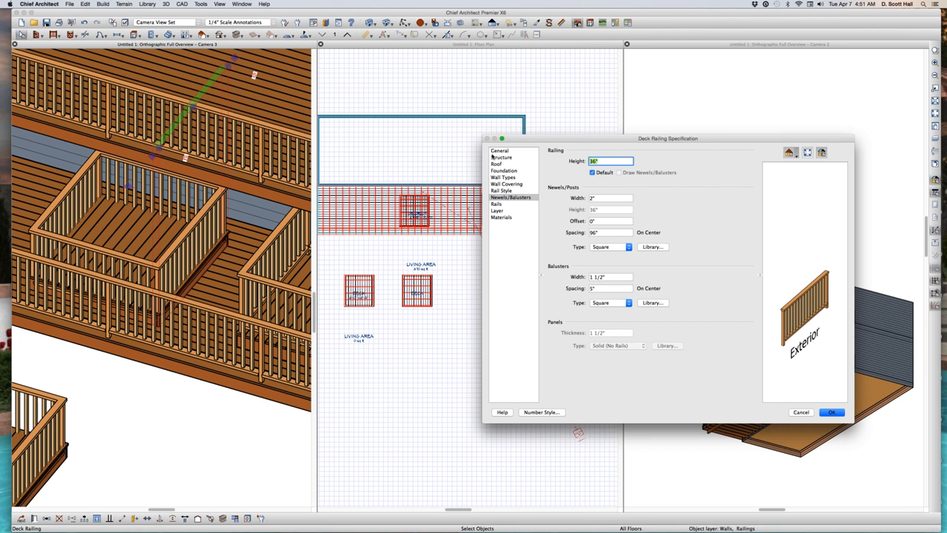
{"action": "type", "text": "44 3/8"}
{"action": "key", "text": "Return"}
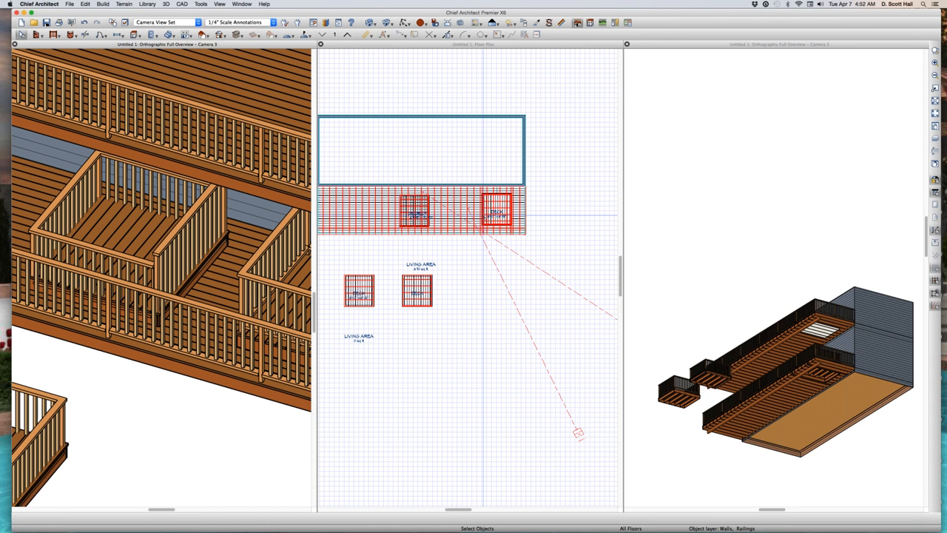
{"action": "left_click", "coordinate": [482, 216]}
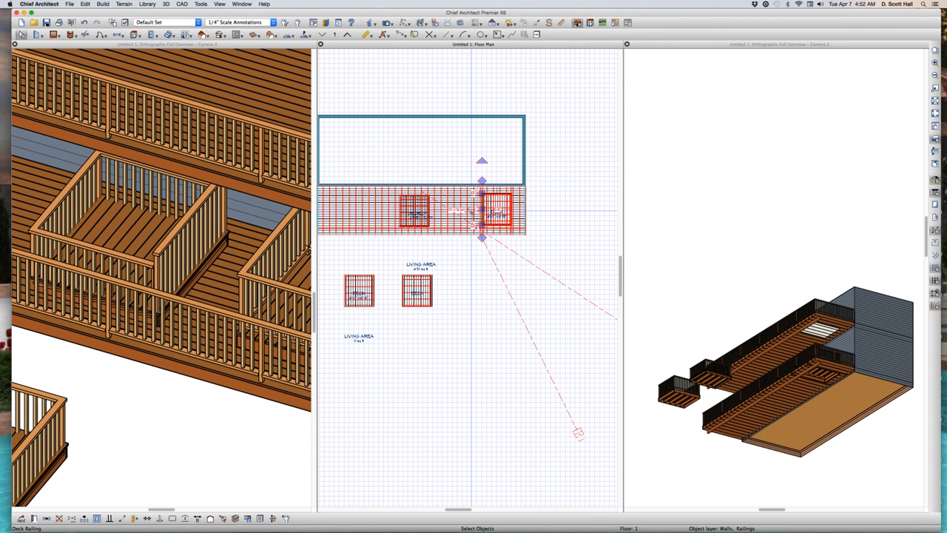
{"action": "left_click_drag", "start_coordinate": [389, 195], "coordinate": [453, 234]}
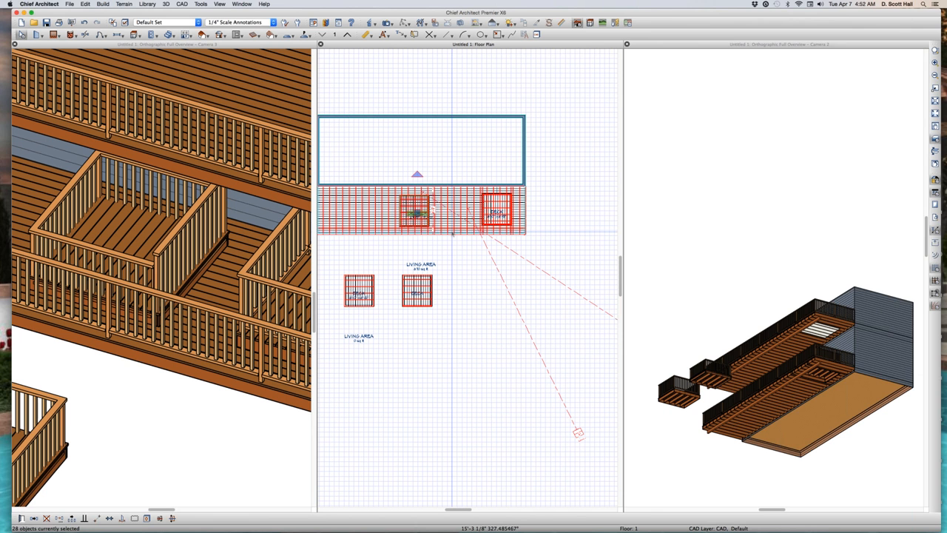
{"action": "key", "text": "Escape"}
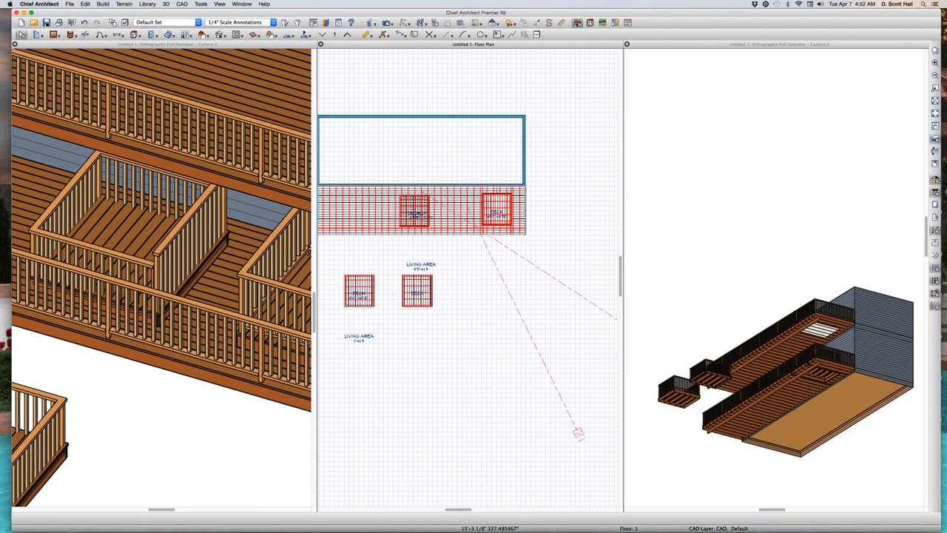